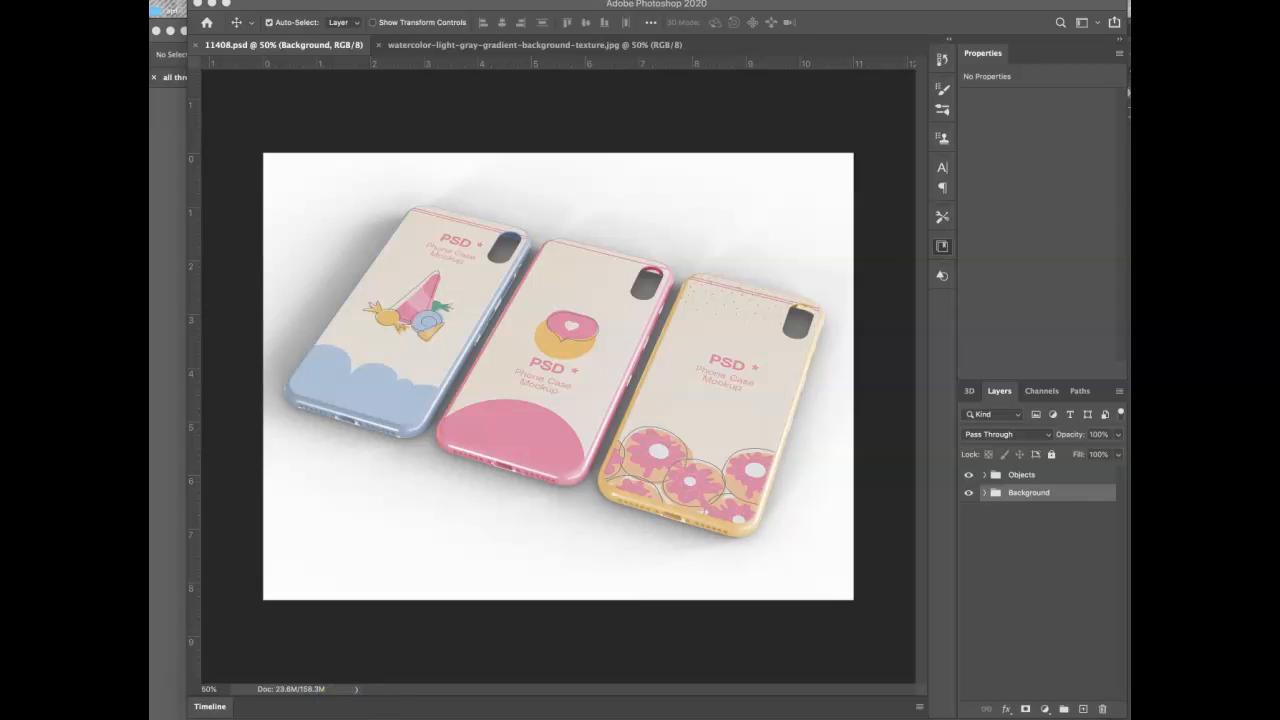
# - Expand the Objects group and set the solid colour of the first phone case's cover (the blue one) to black
pyautogui.click(433, 650)
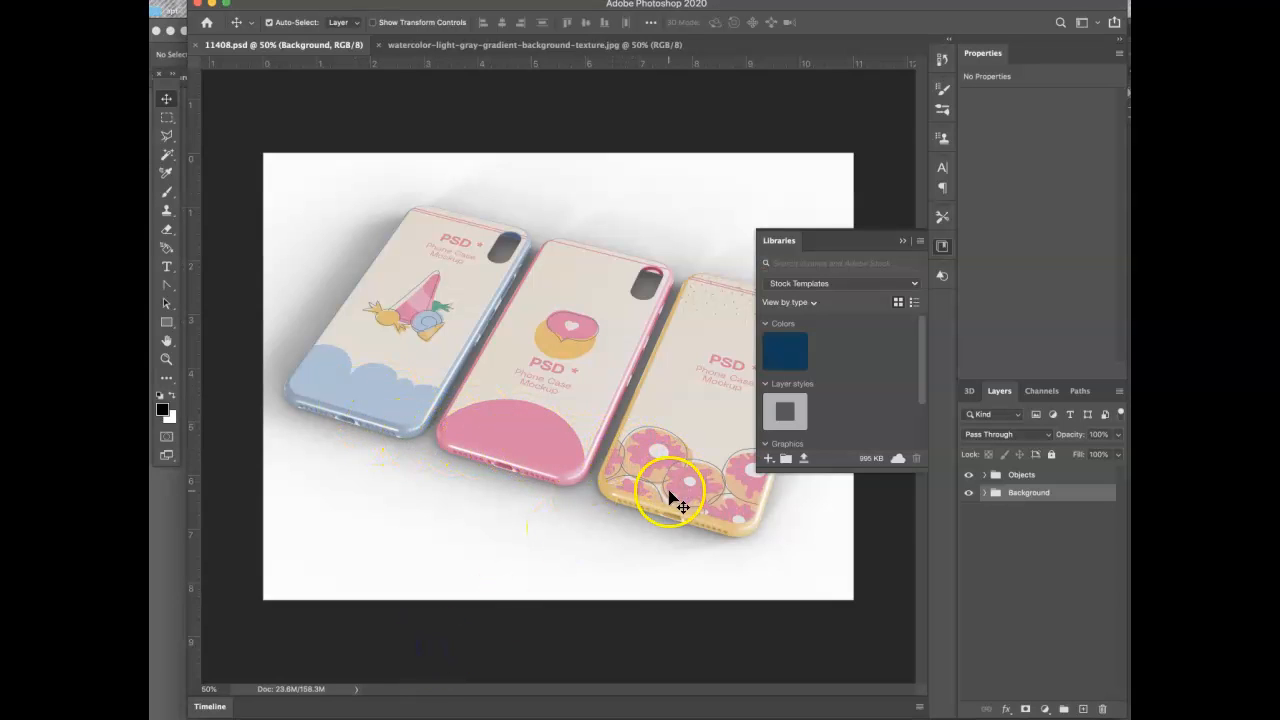
pyautogui.click(985, 474)
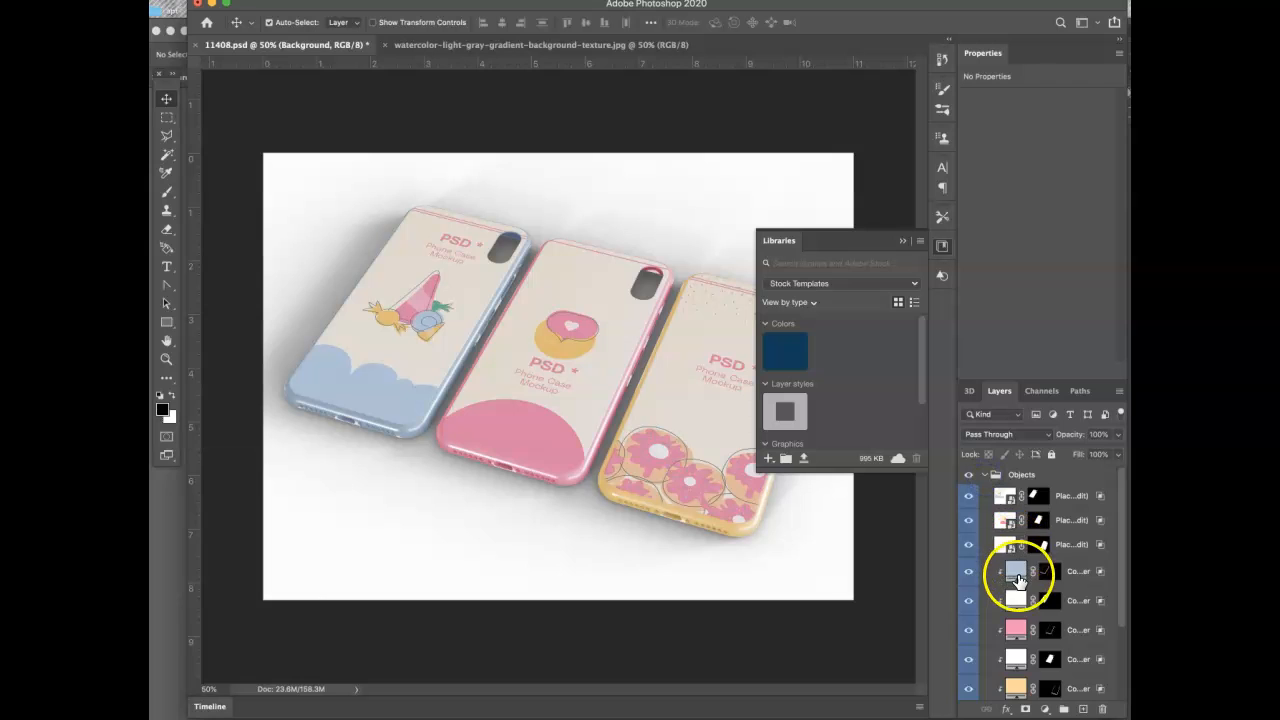
pyautogui.scroll(-2, 1018, 578)
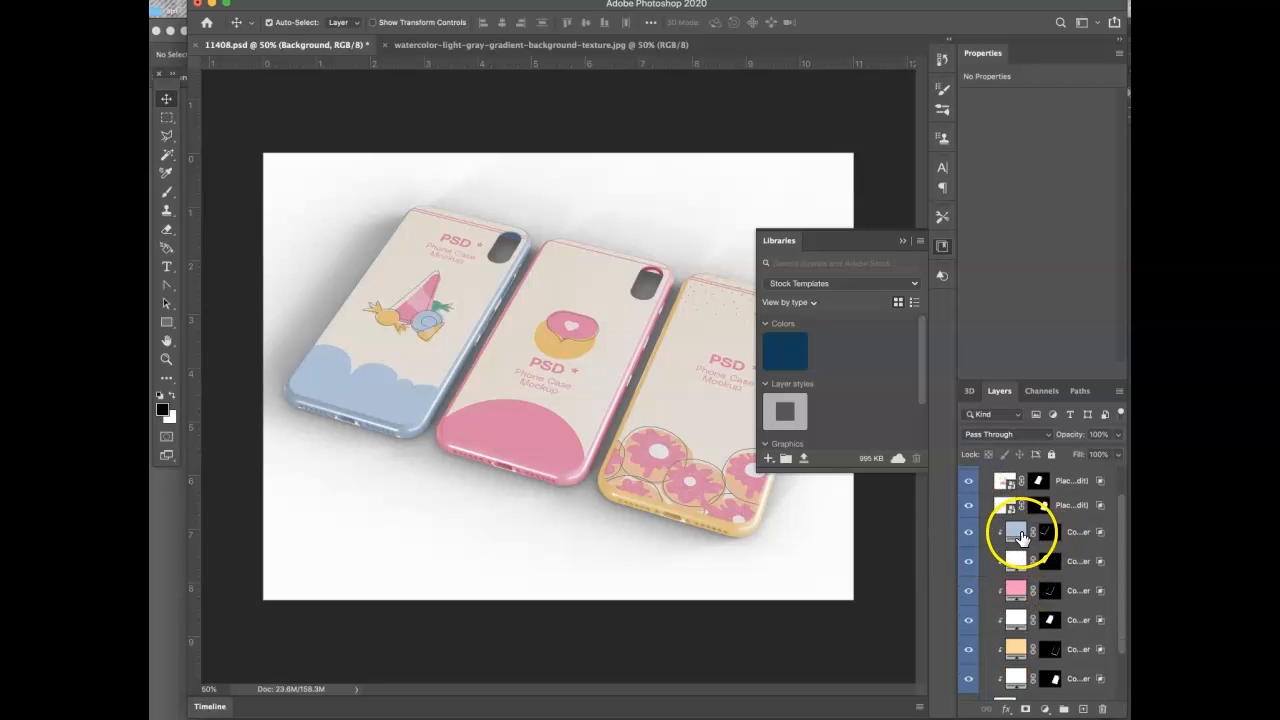
pyautogui.doubleClick(1016, 532)
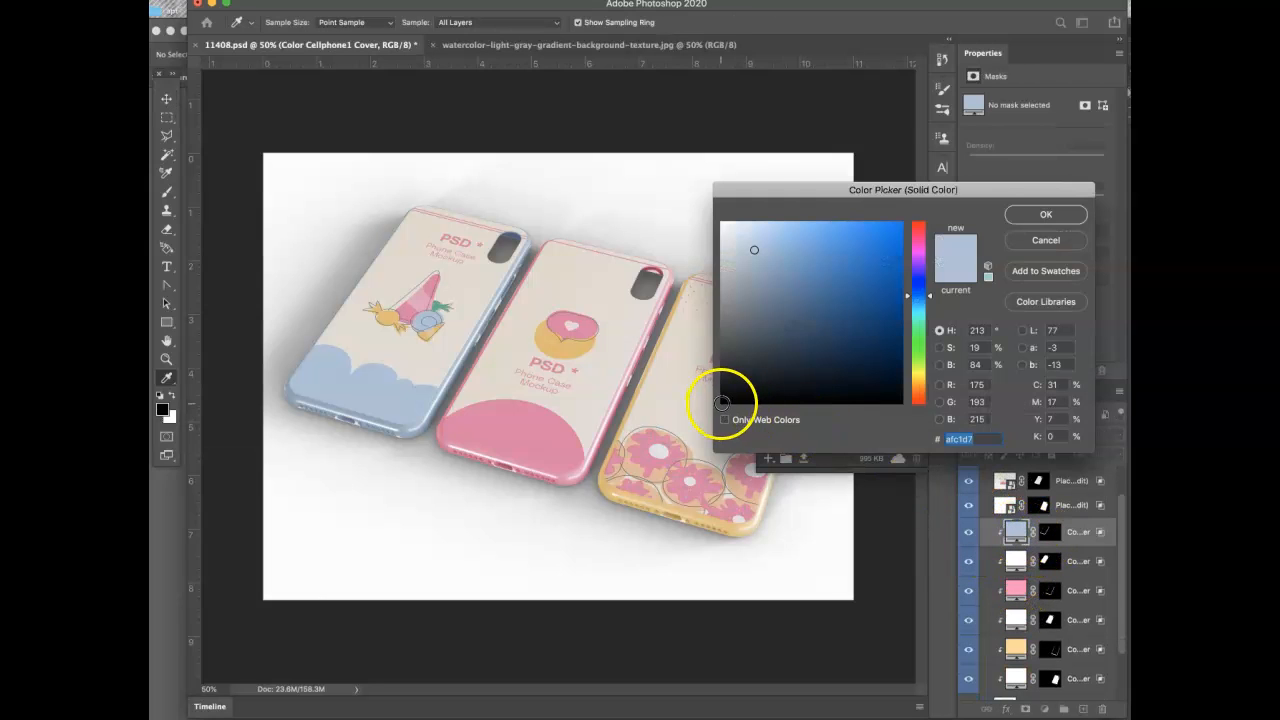
pyautogui.click(722, 402)
pyautogui.click(1045, 214)
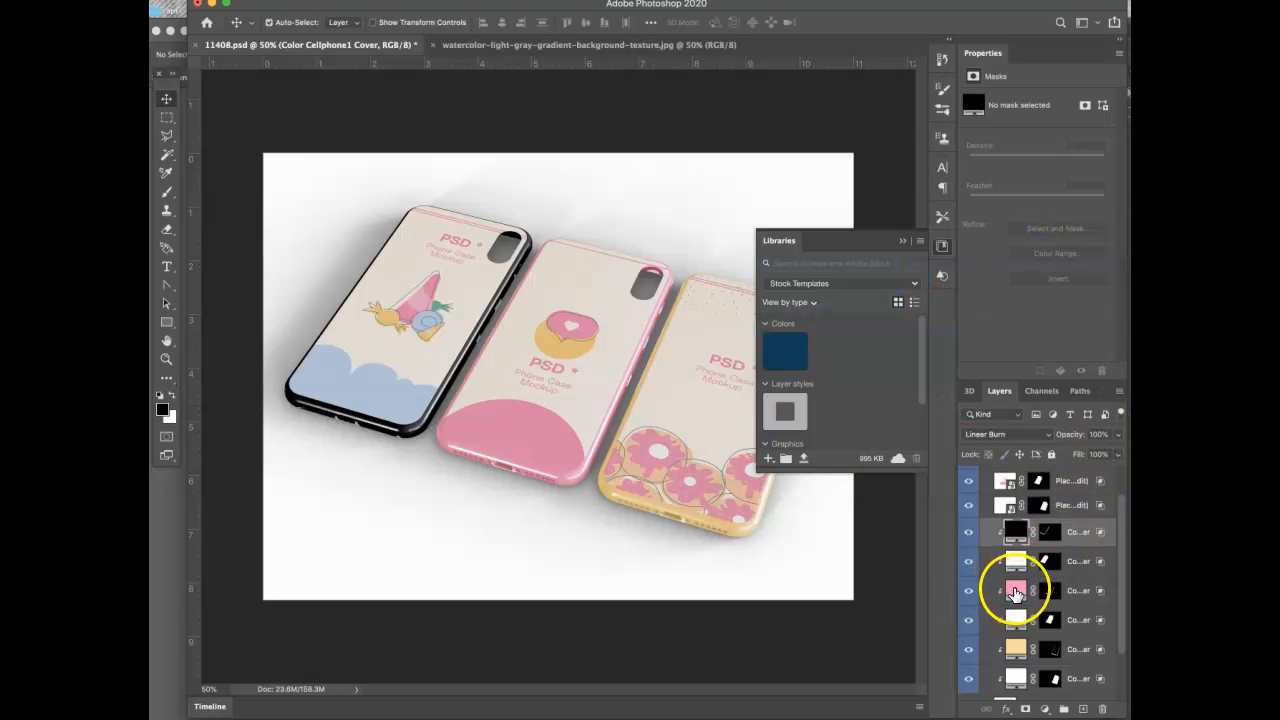
# - Set the solid colour of the second phone case's pink cover to black (000000)
pyautogui.doubleClick(1015, 592)
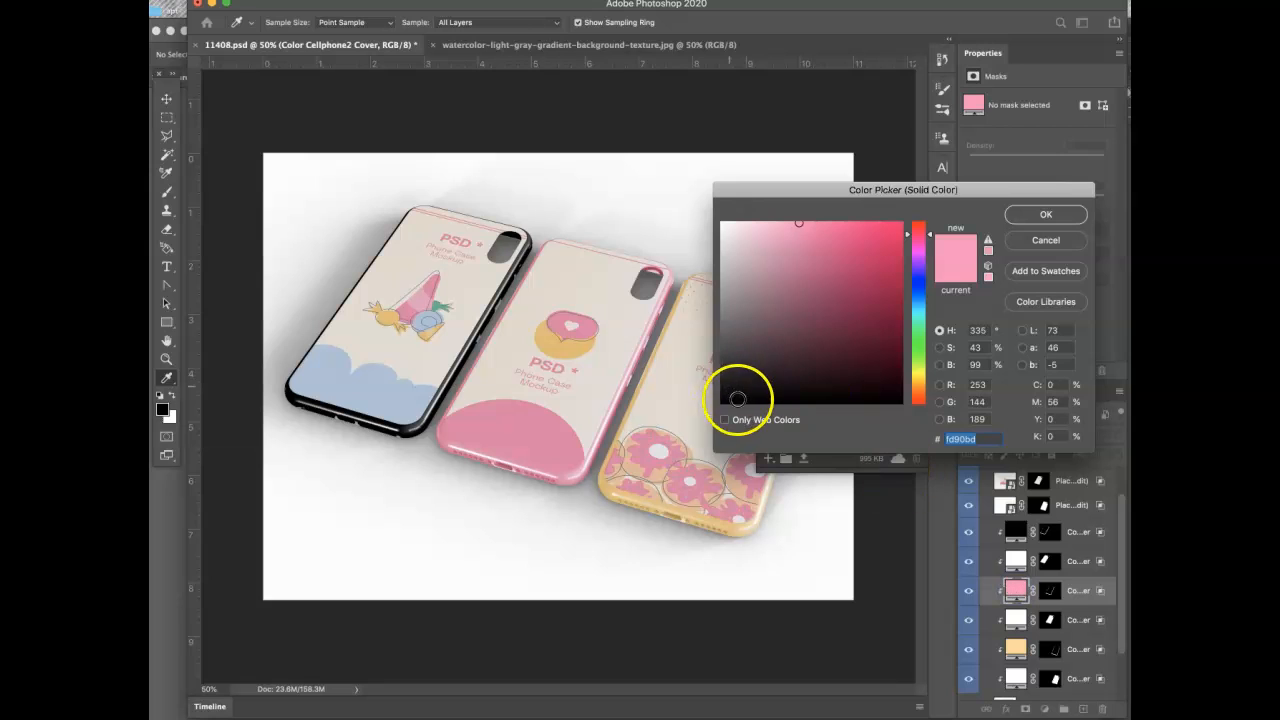
pyautogui.click(722, 402)
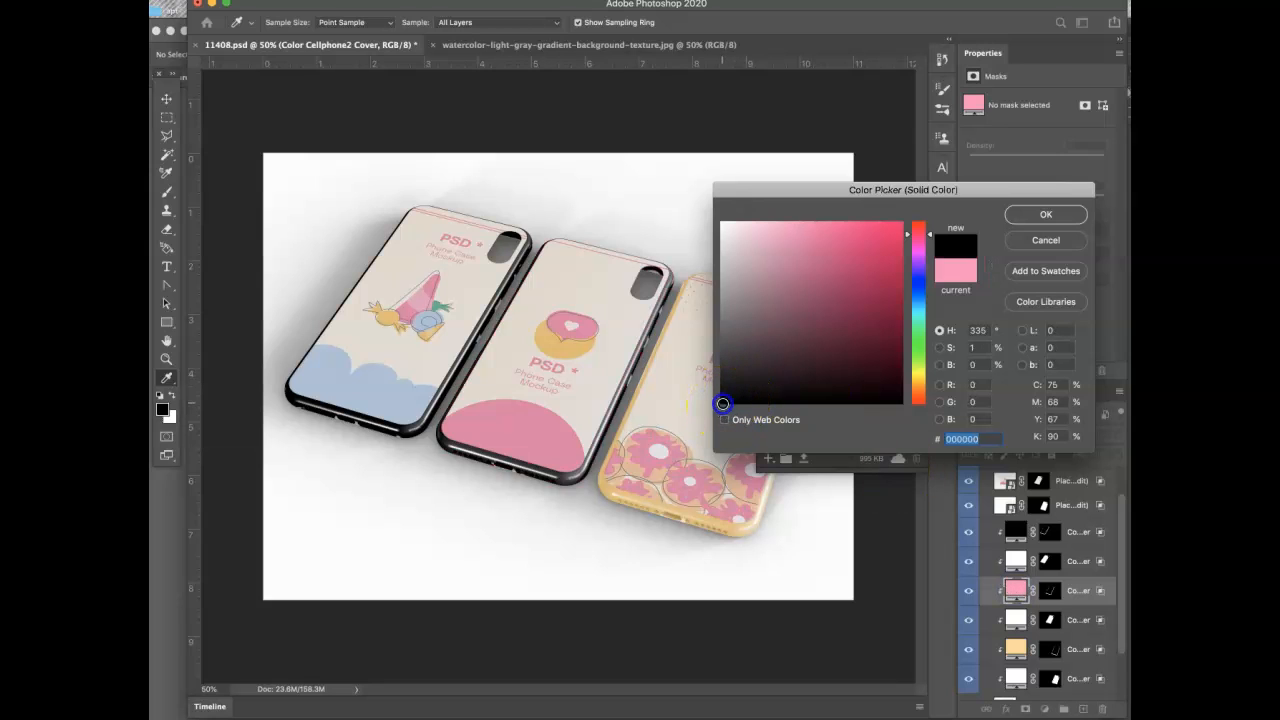
pyautogui.click(1046, 215)
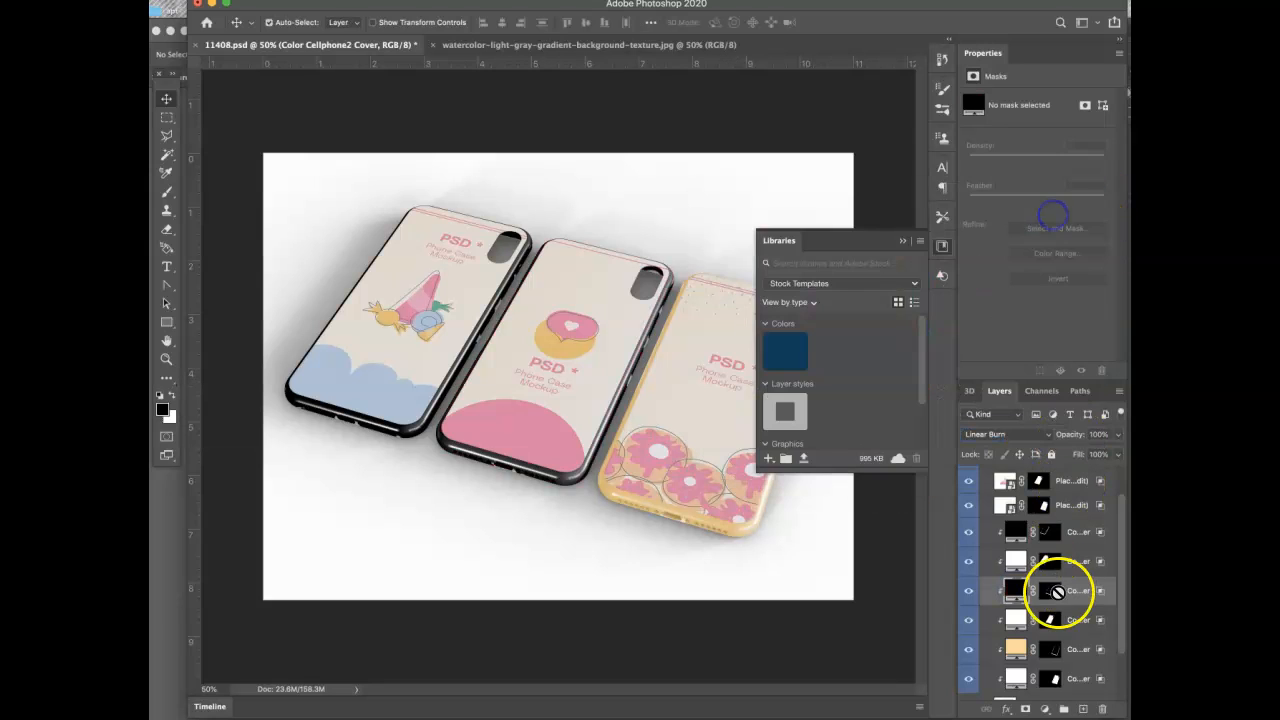
# - Set the third phone case's yellow cover colour to black (000000) and collapse the Libraries panel
pyautogui.click(1018, 649)
pyautogui.doubleClick(1018, 649)
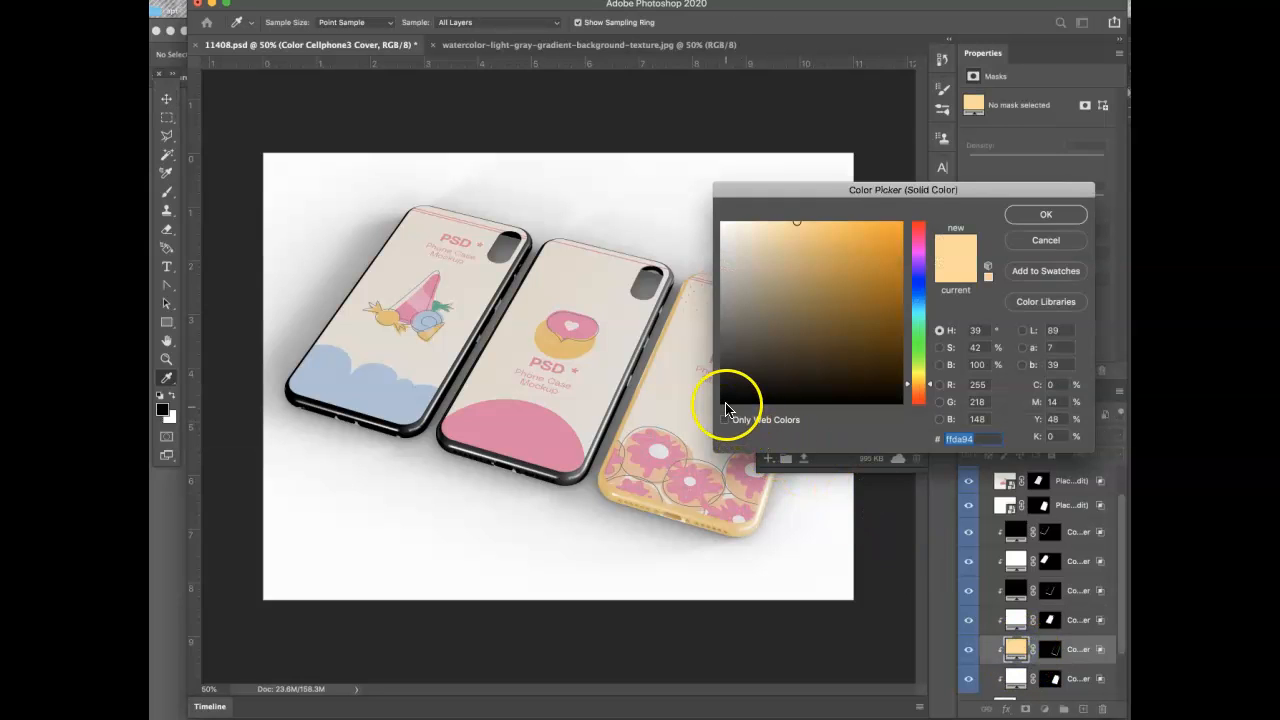
pyautogui.click(727, 404)
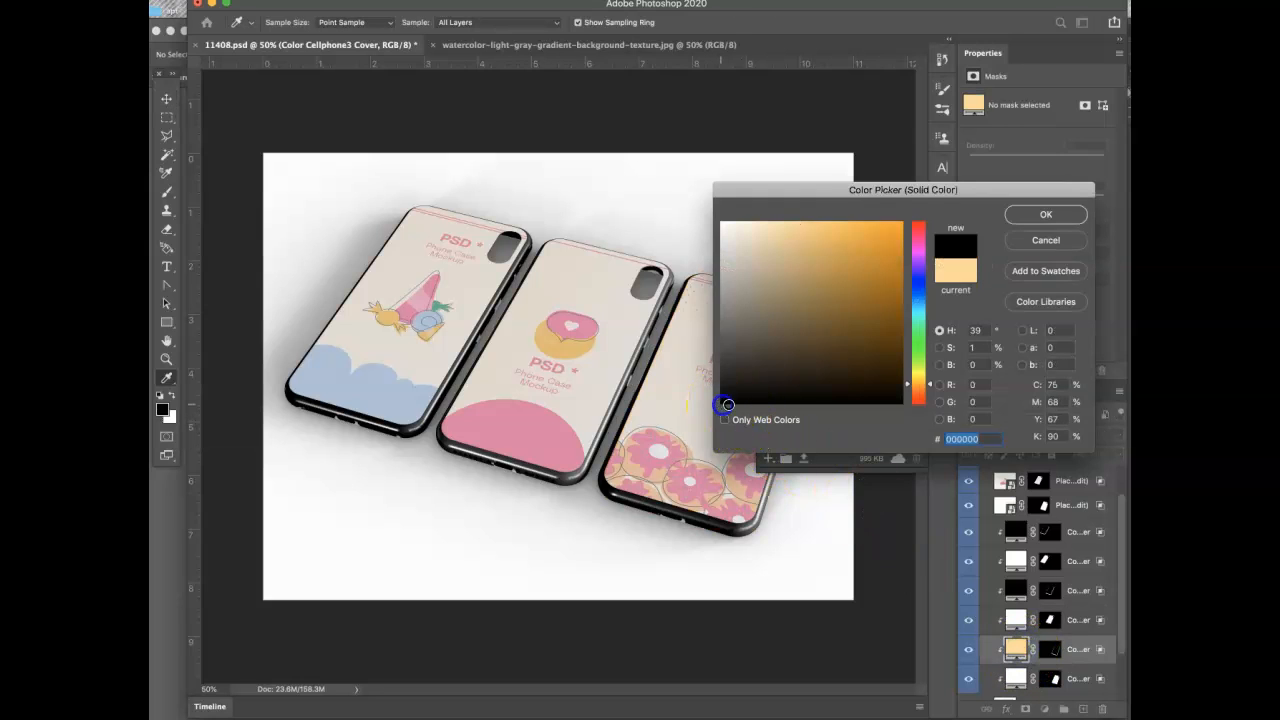
pyautogui.click(1046, 215)
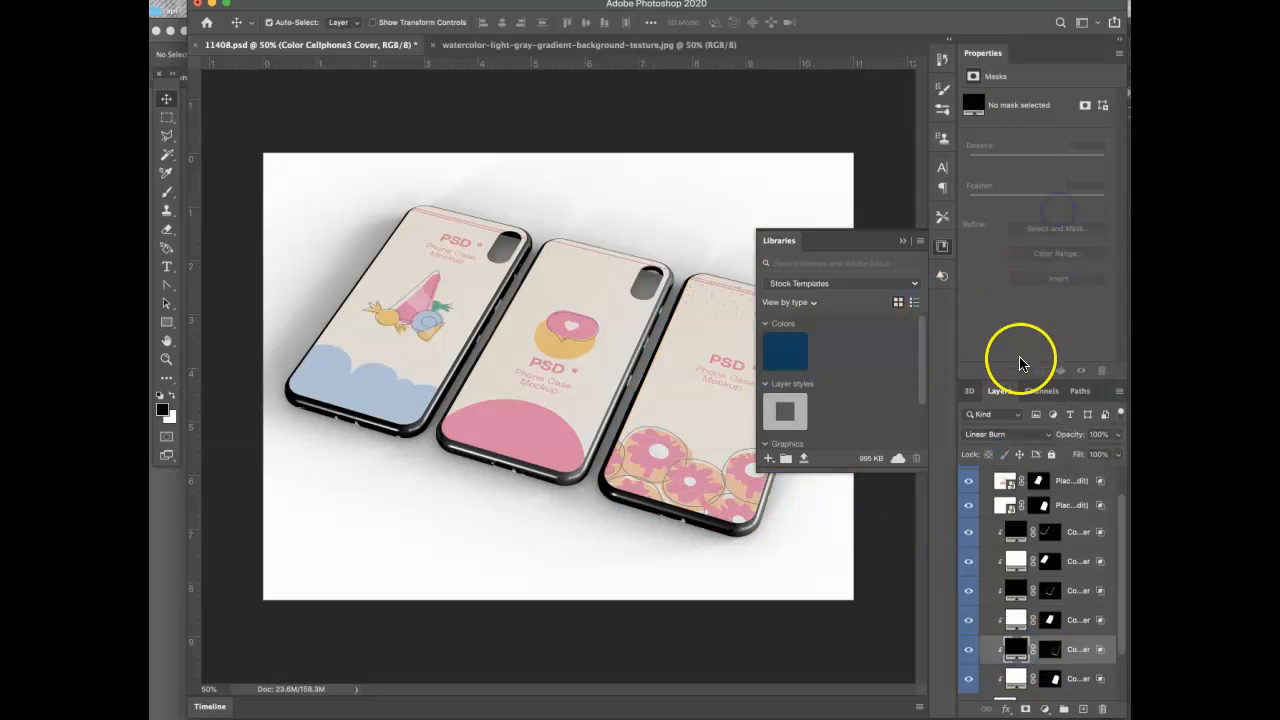
pyautogui.click(902, 241)
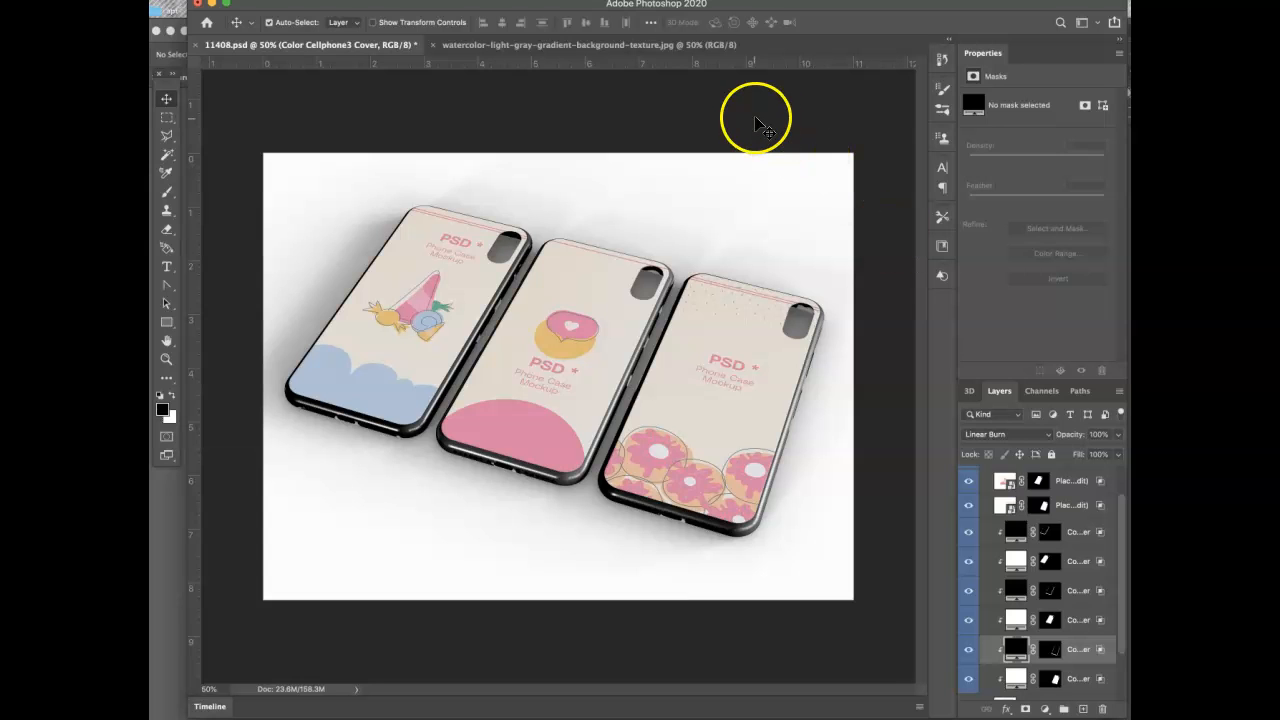
# - Copy the light gray gradient texture image into the mockup, directly above the base layer inside the Background group
pyautogui.click(625, 46)
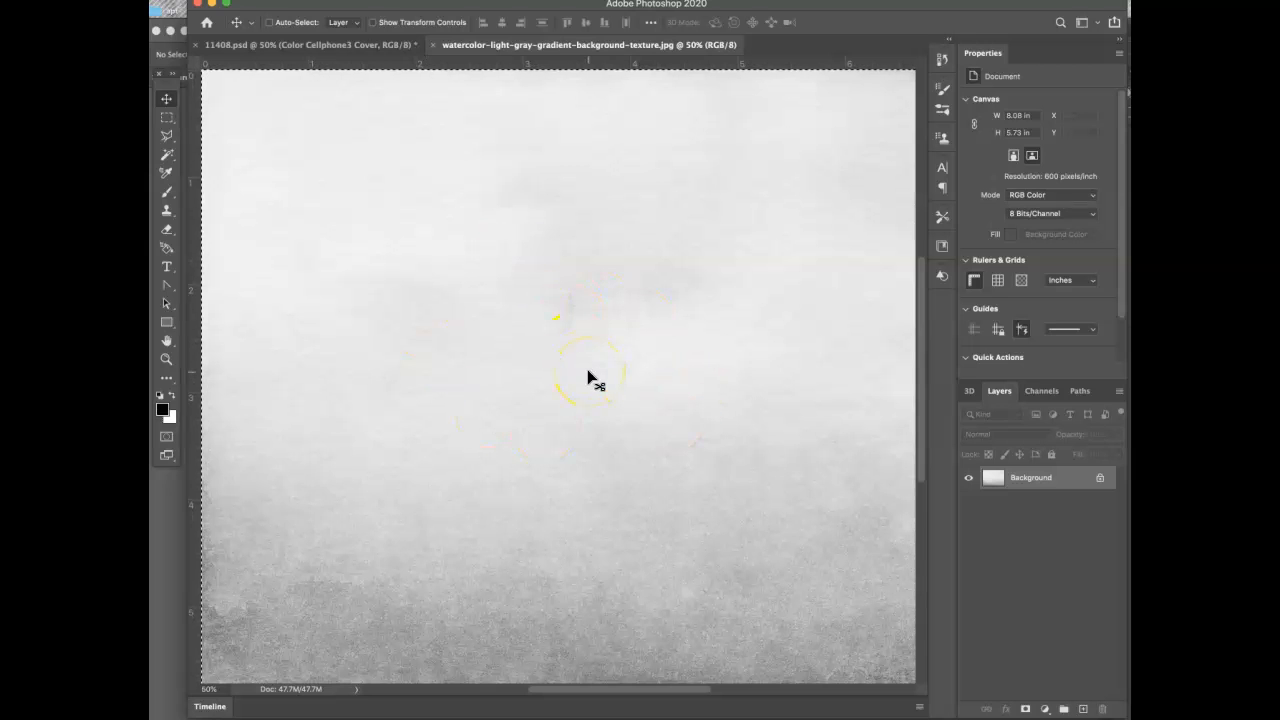
pyautogui.click(328, 45)
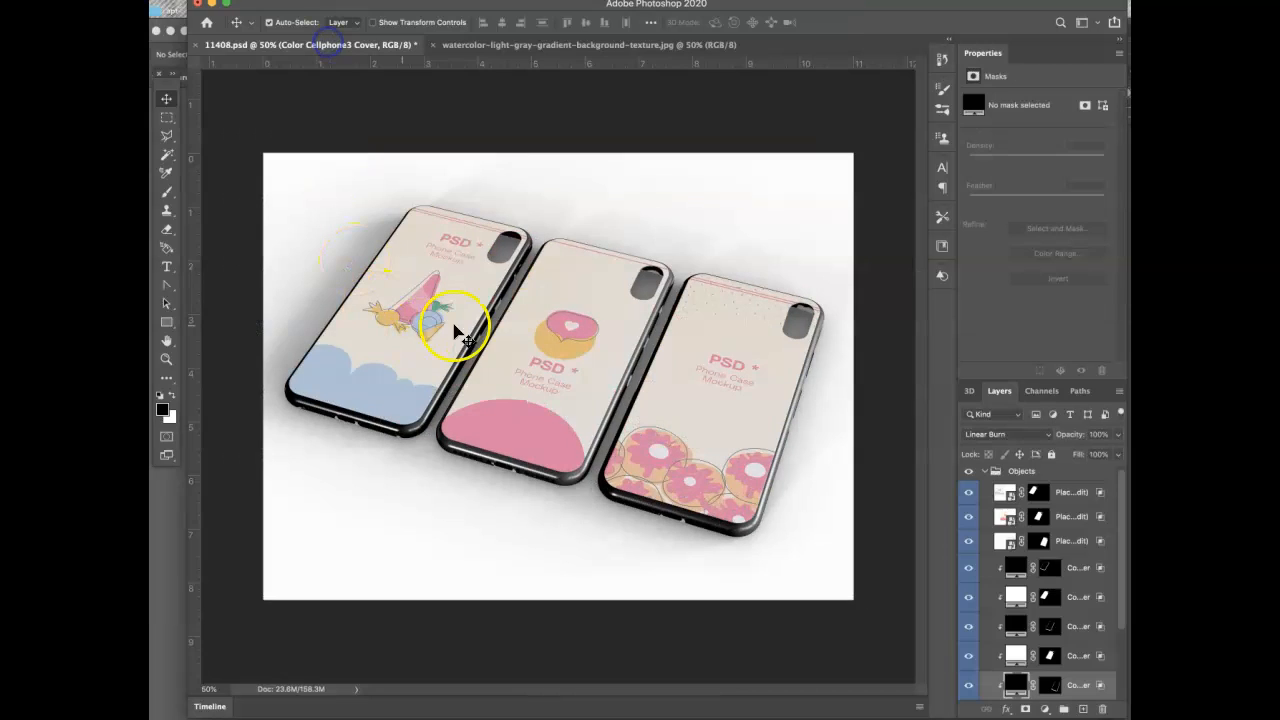
pyautogui.scroll(-2, 1062, 641)
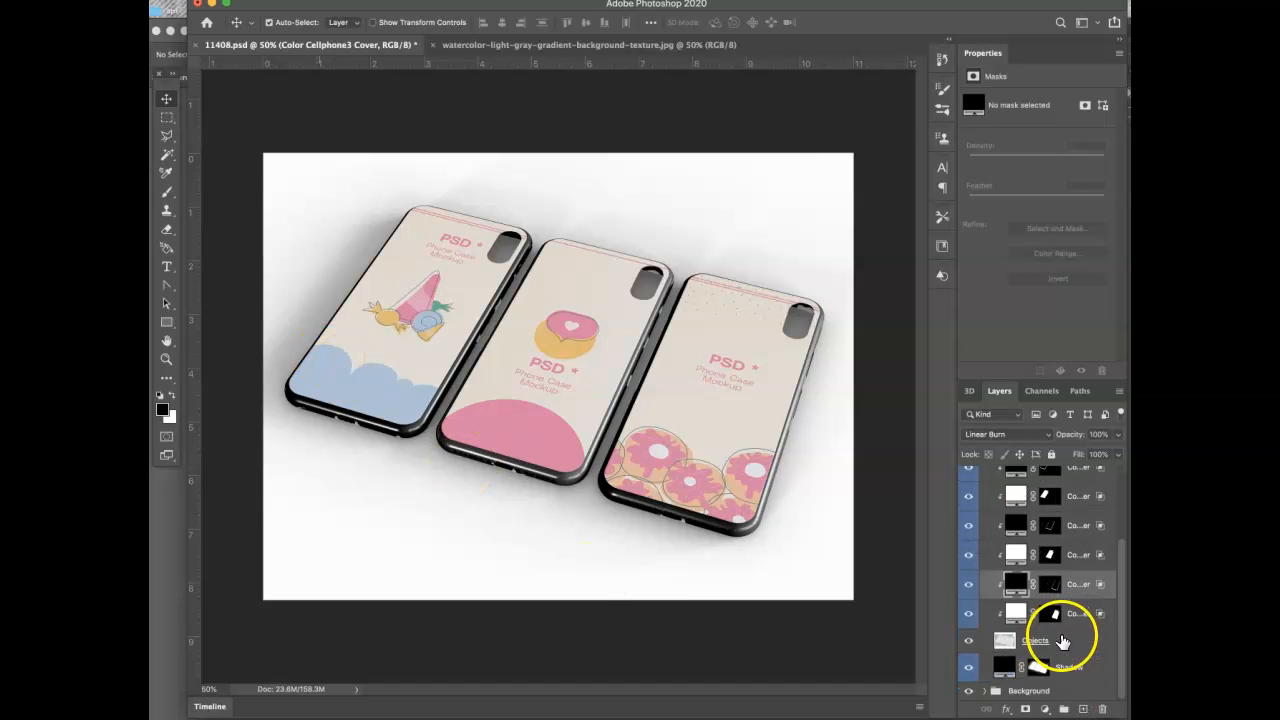
pyautogui.click(1042, 690)
pyautogui.click(985, 691)
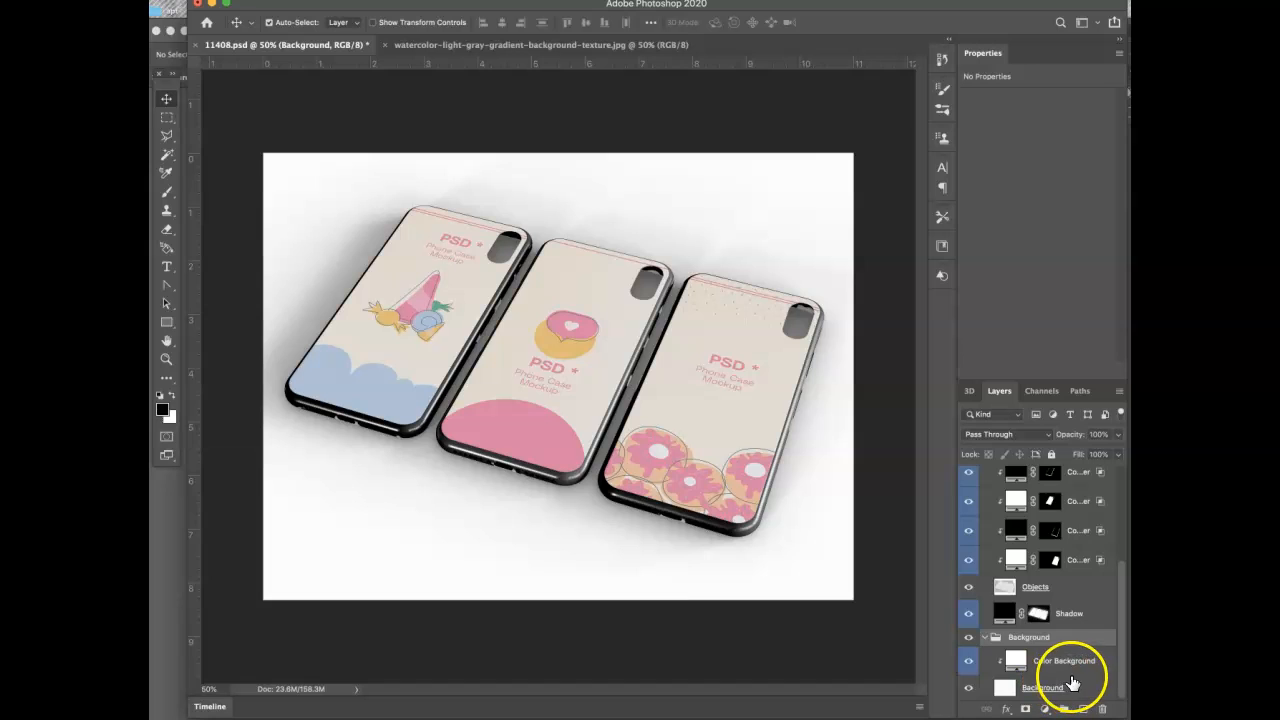
pyautogui.click(1075, 686)
pyautogui.hotkey('ctrl', 'v')
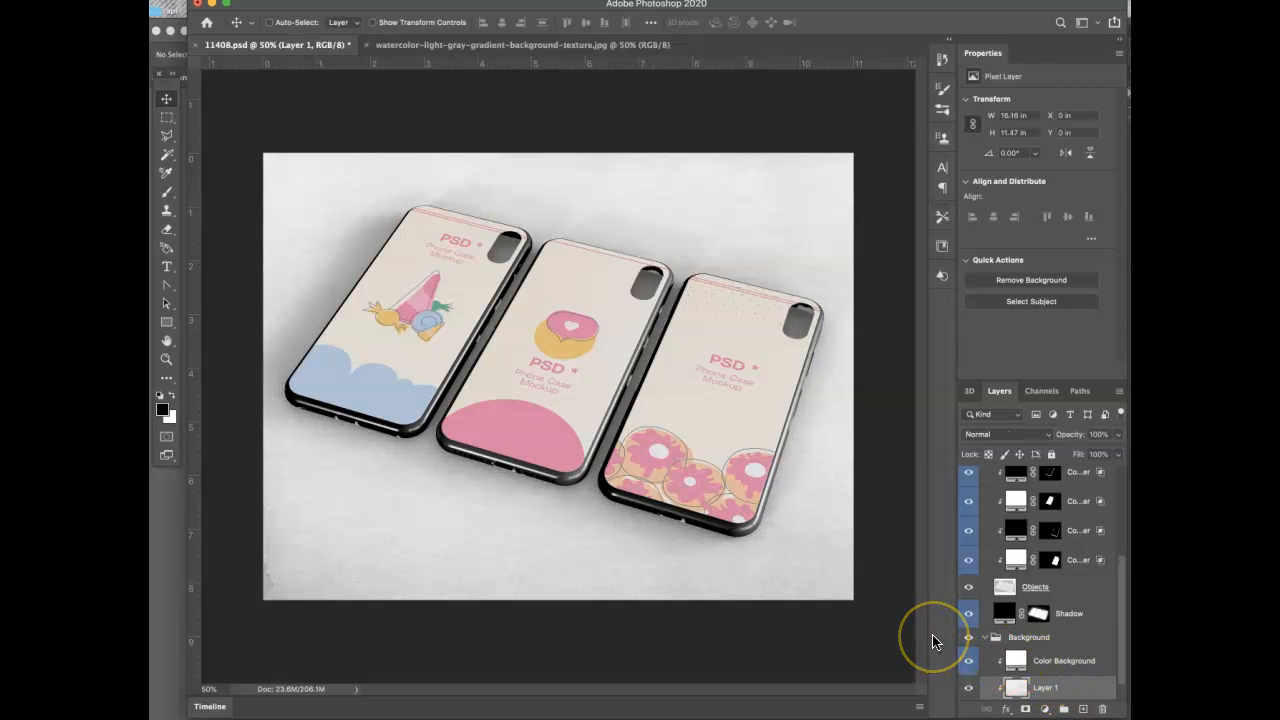
# - Scale the pasted texture layer to about 73.72% and position it so it covers the whole canvas
pyautogui.hotkey('ctrl', '-')
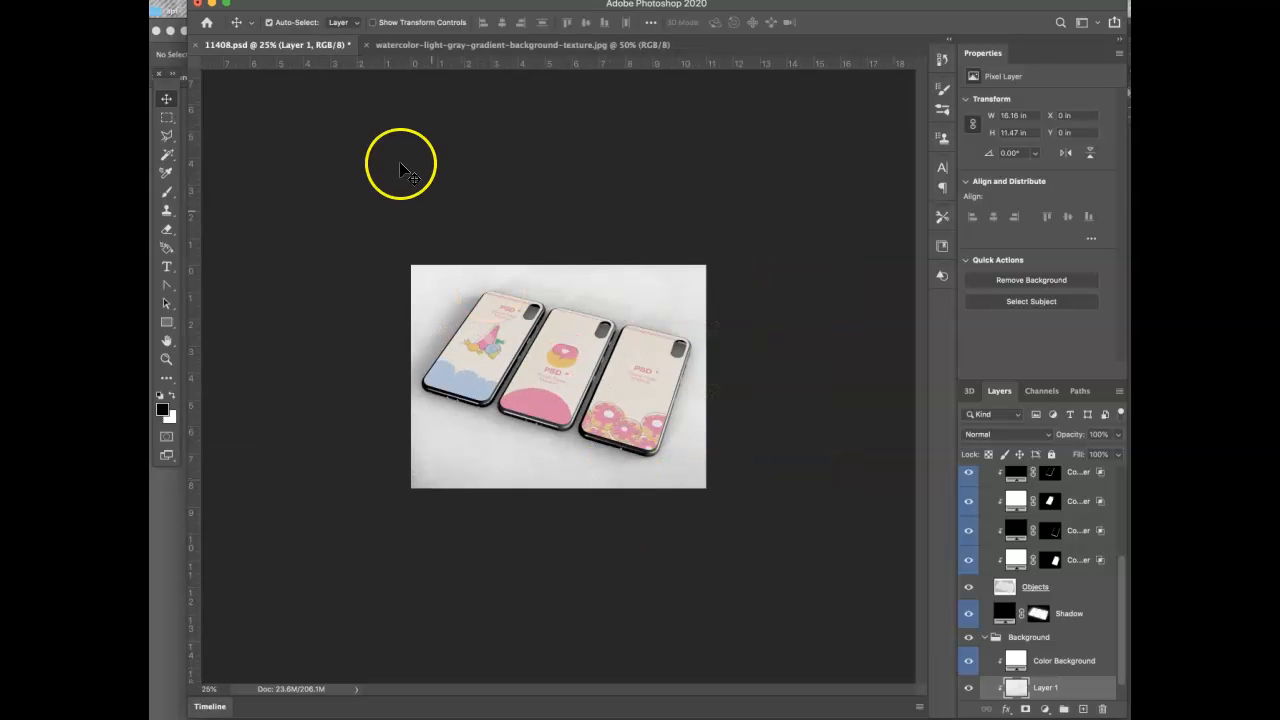
pyautogui.click(276, 1)
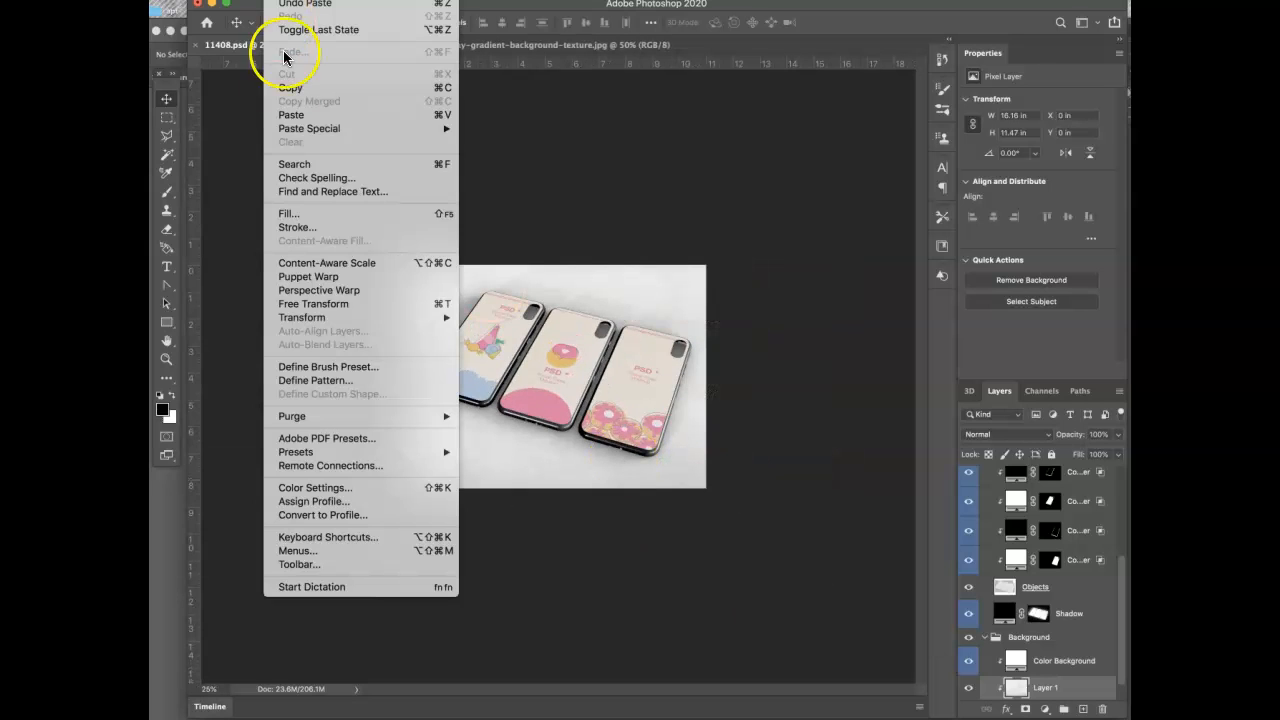
pyautogui.moveTo(383, 320)
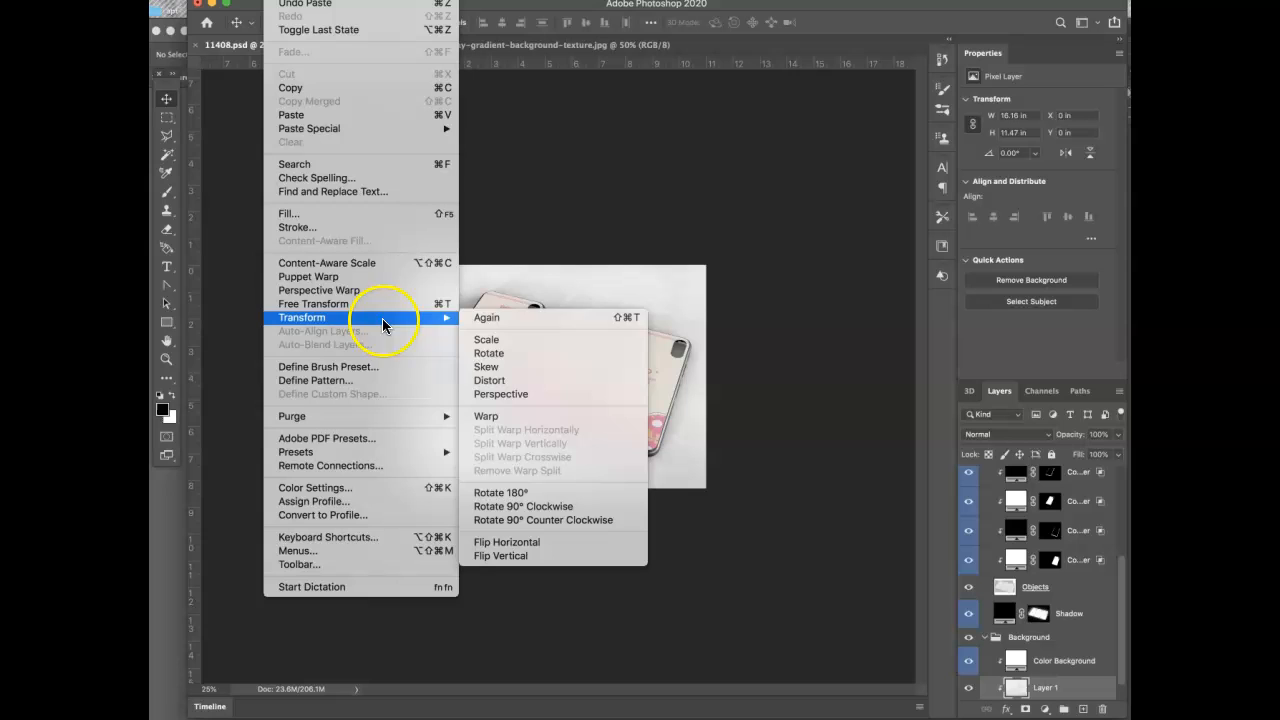
pyautogui.click(518, 340)
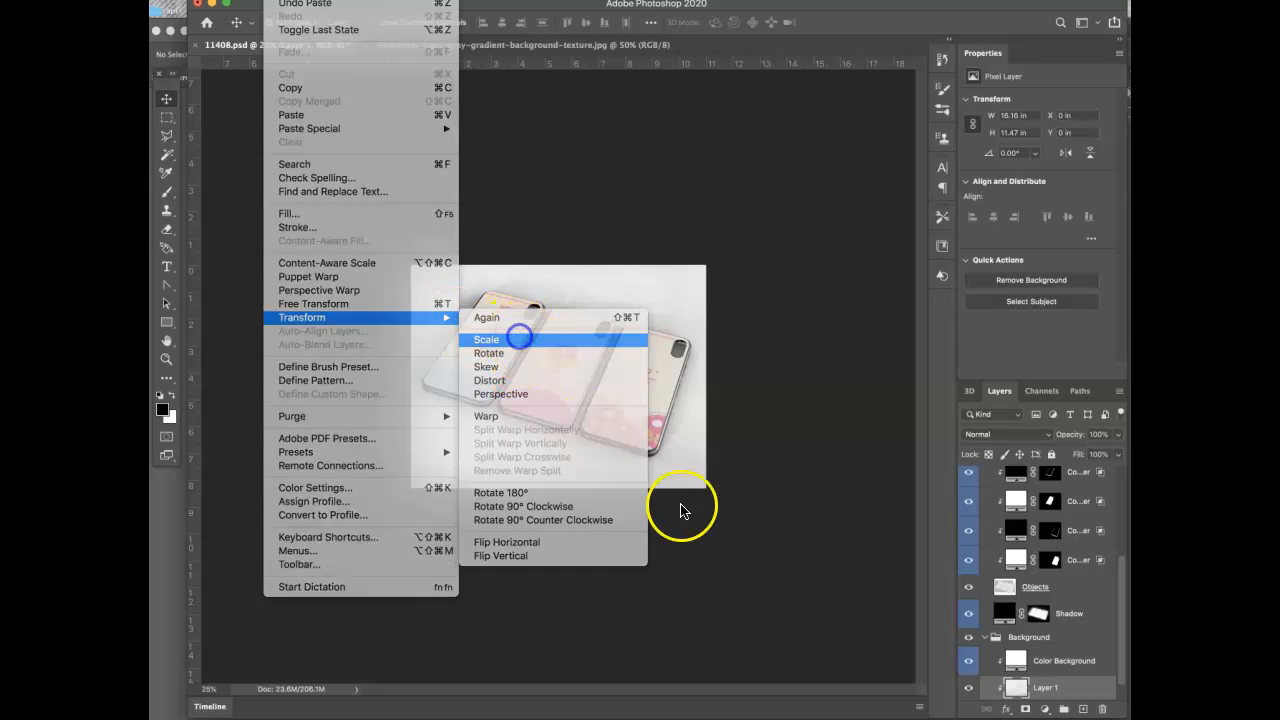
pyautogui.moveTo(845, 573); pyautogui.dragTo(733, 500)
pyautogui.moveTo(691, 457); pyautogui.dragTo(680, 460)
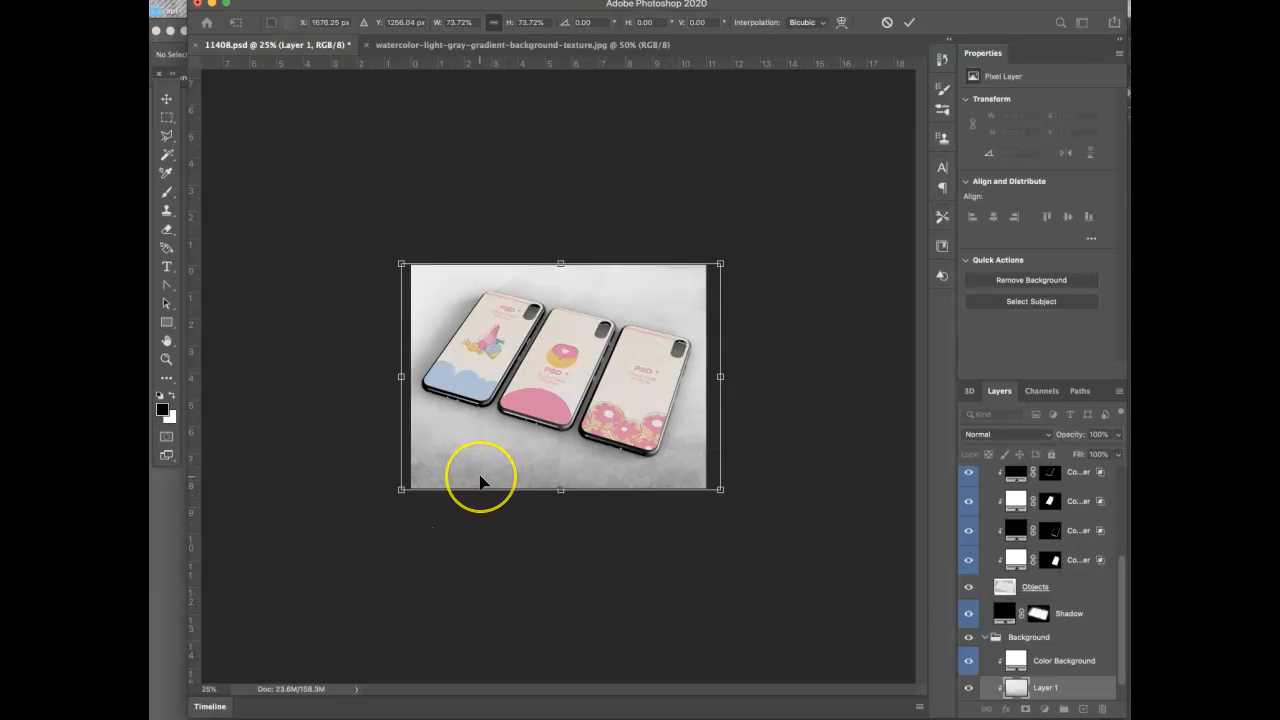
pyautogui.click(591, 509)
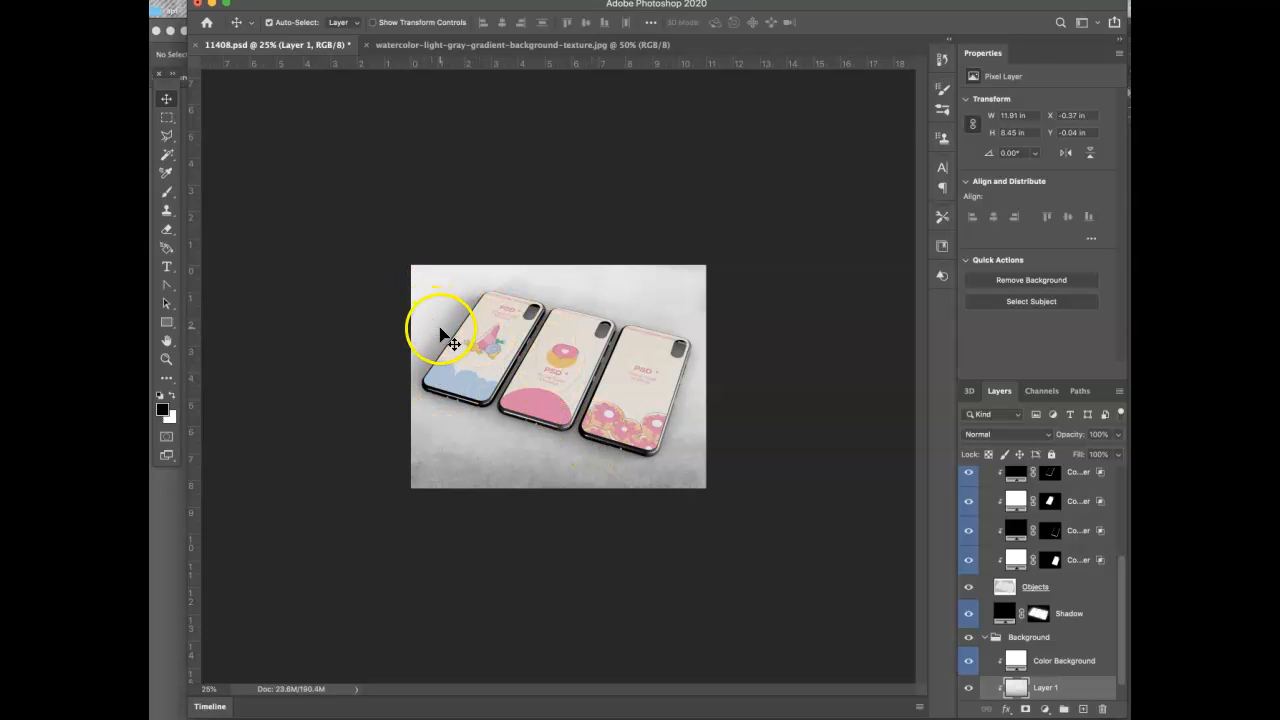
# - Switch to Illustrator, show the R2-D2 artwork on Layer 4 over the space background, and copy all visible artwork
pyautogui.scroll(-1, 1088, 540)
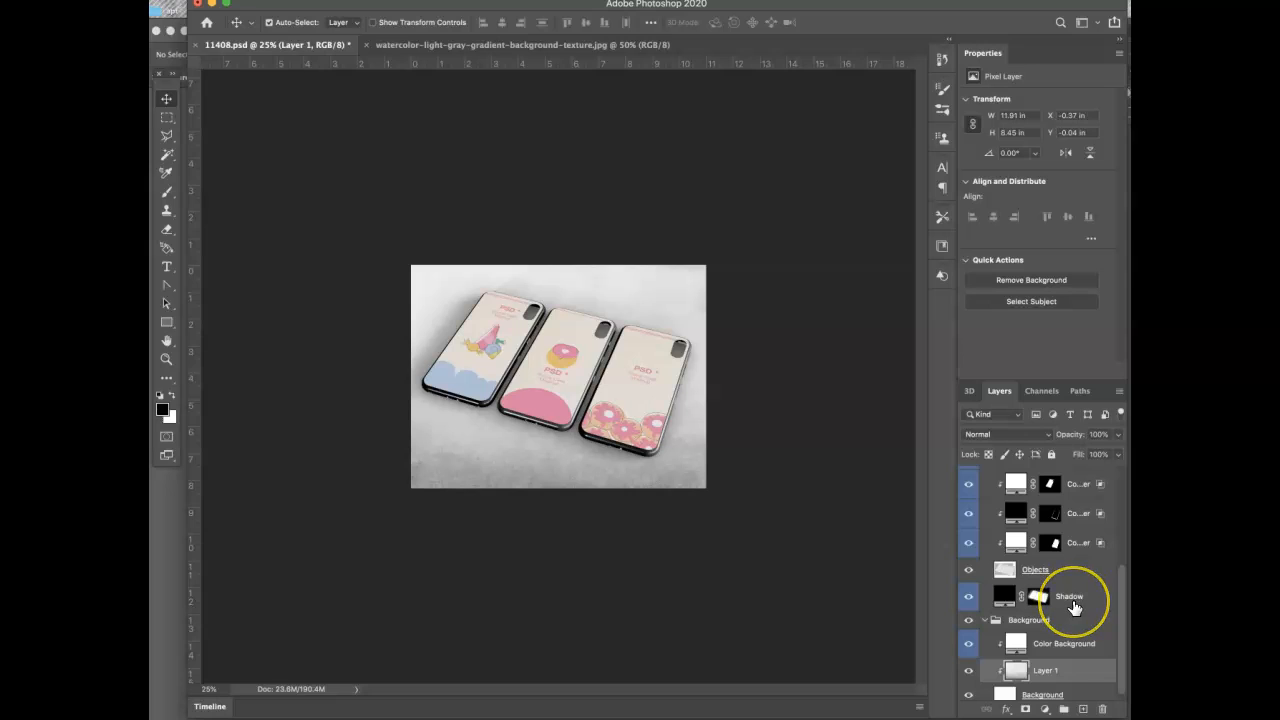
pyautogui.scroll(5, 1073, 607)
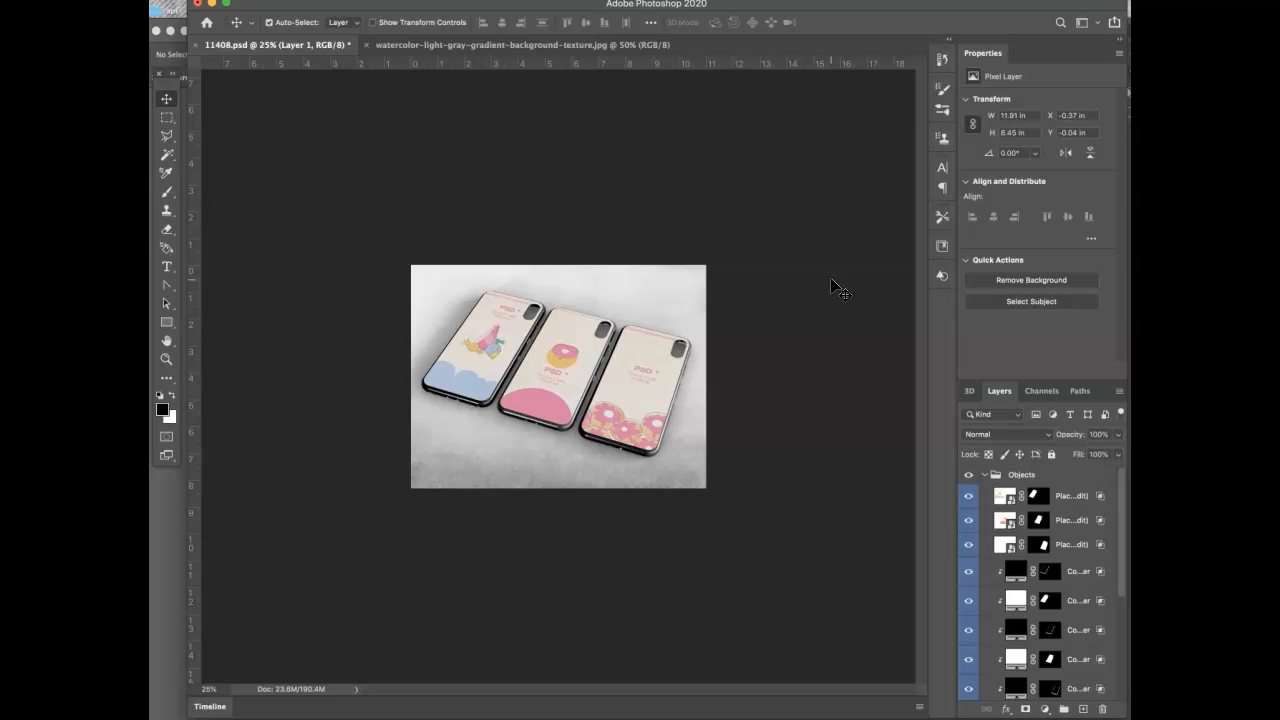
pyautogui.click(1062, 215)
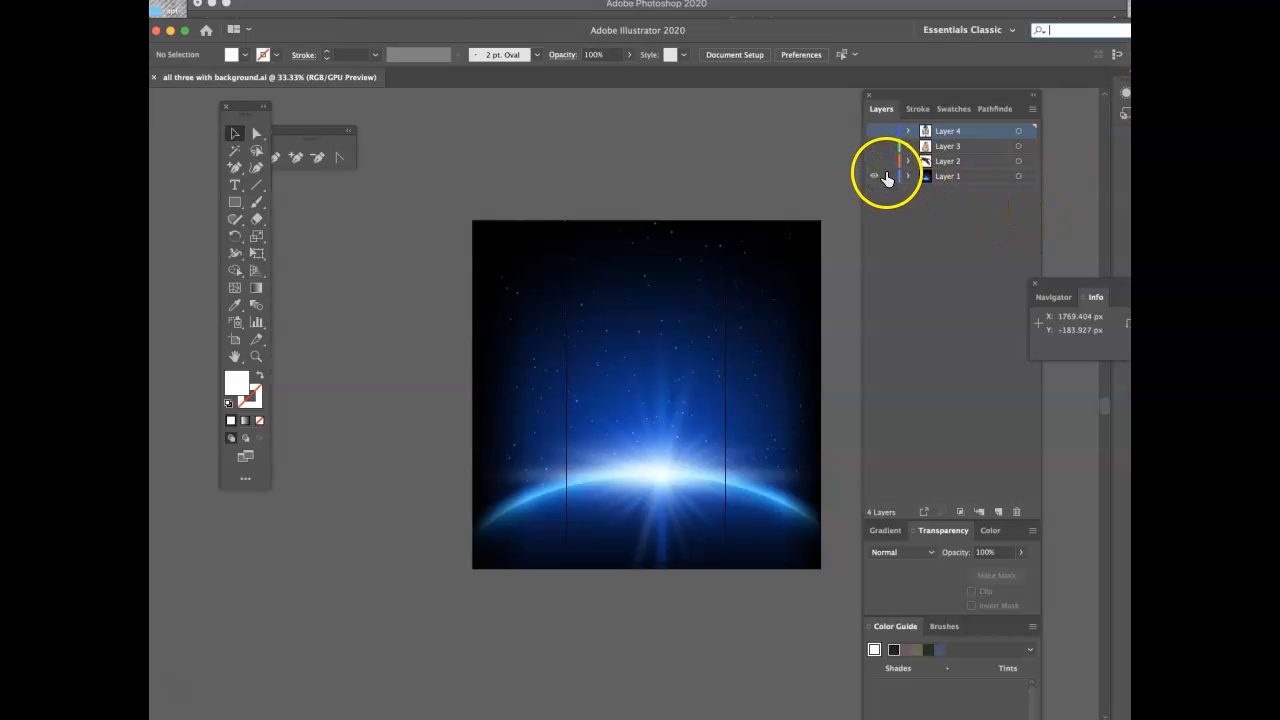
pyautogui.click(876, 131)
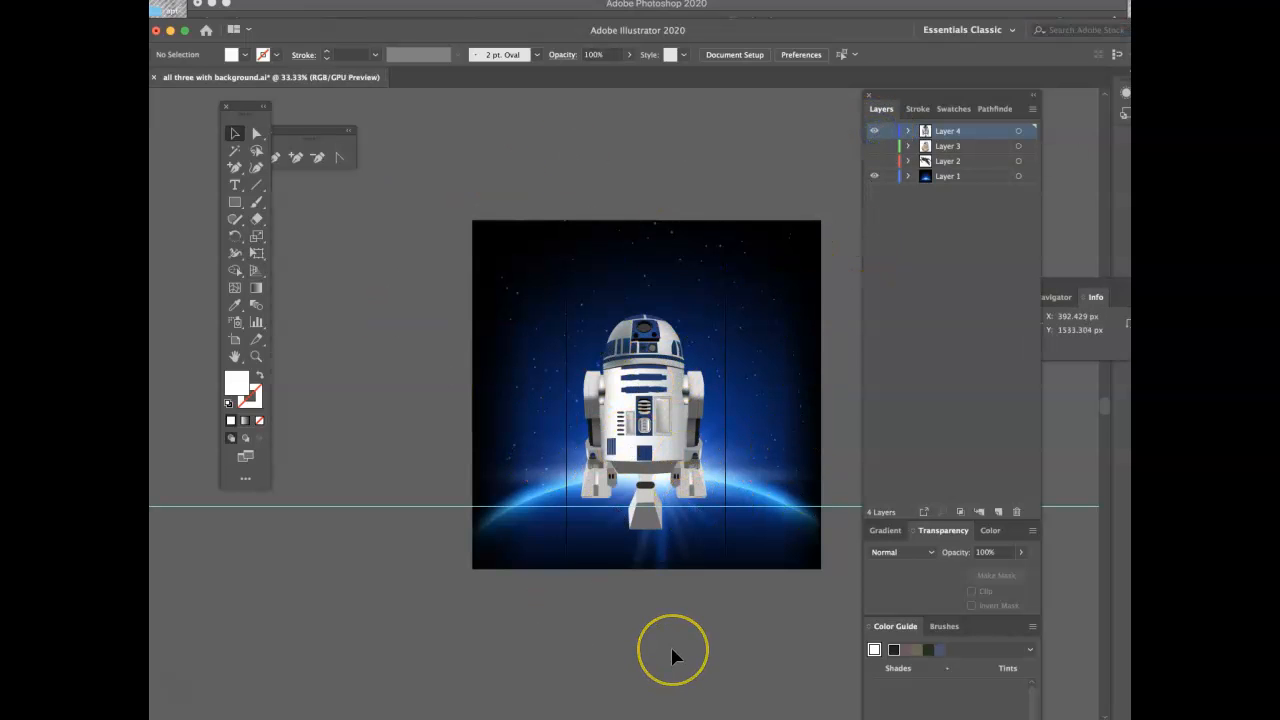
pyautogui.press('super+a')
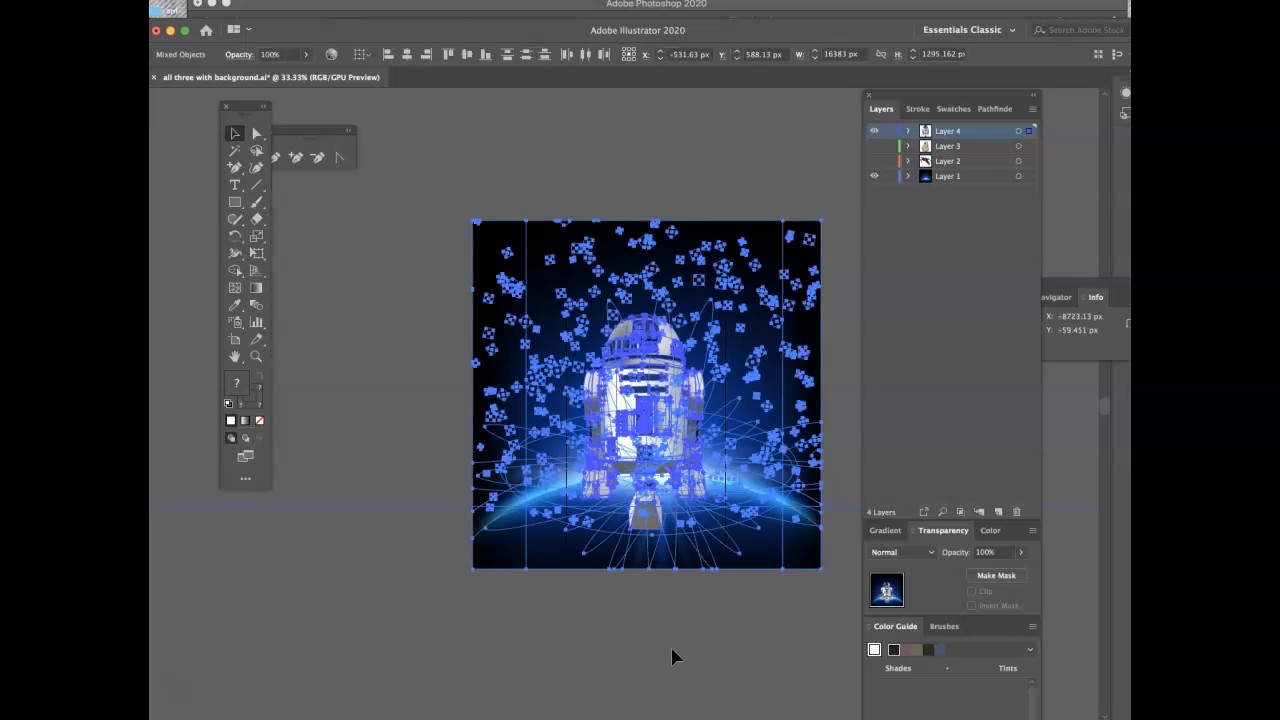
pyautogui.press('super+c')
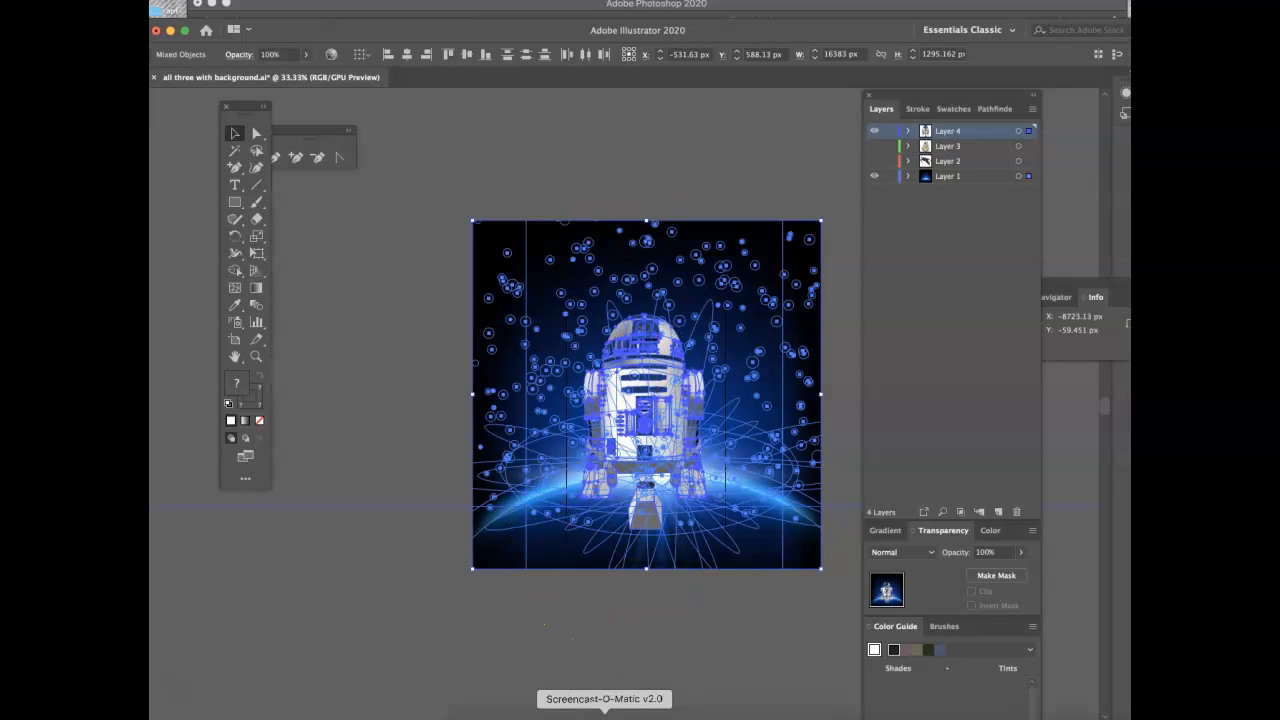
# - Switch back to Photoshop, open the first phone case's design smart object, and paste the copied artwork as pixels
pyautogui.click(745, 714)
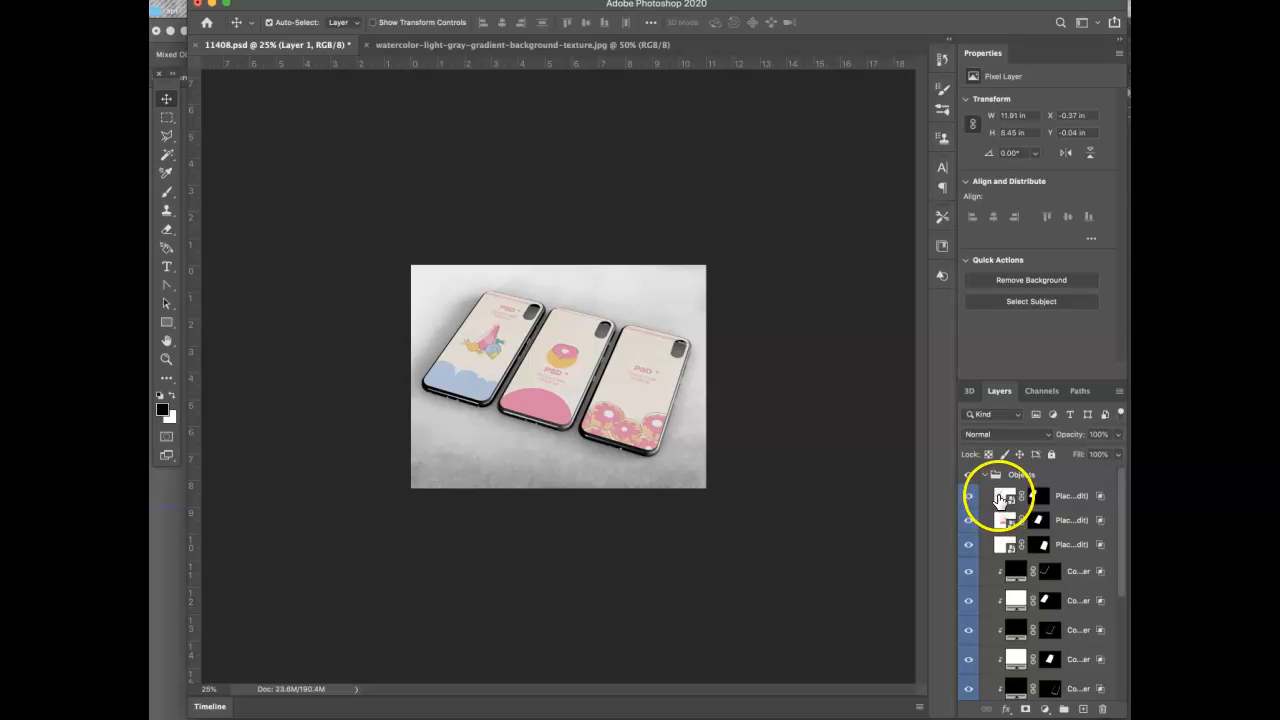
pyautogui.doubleClick(1003, 496)
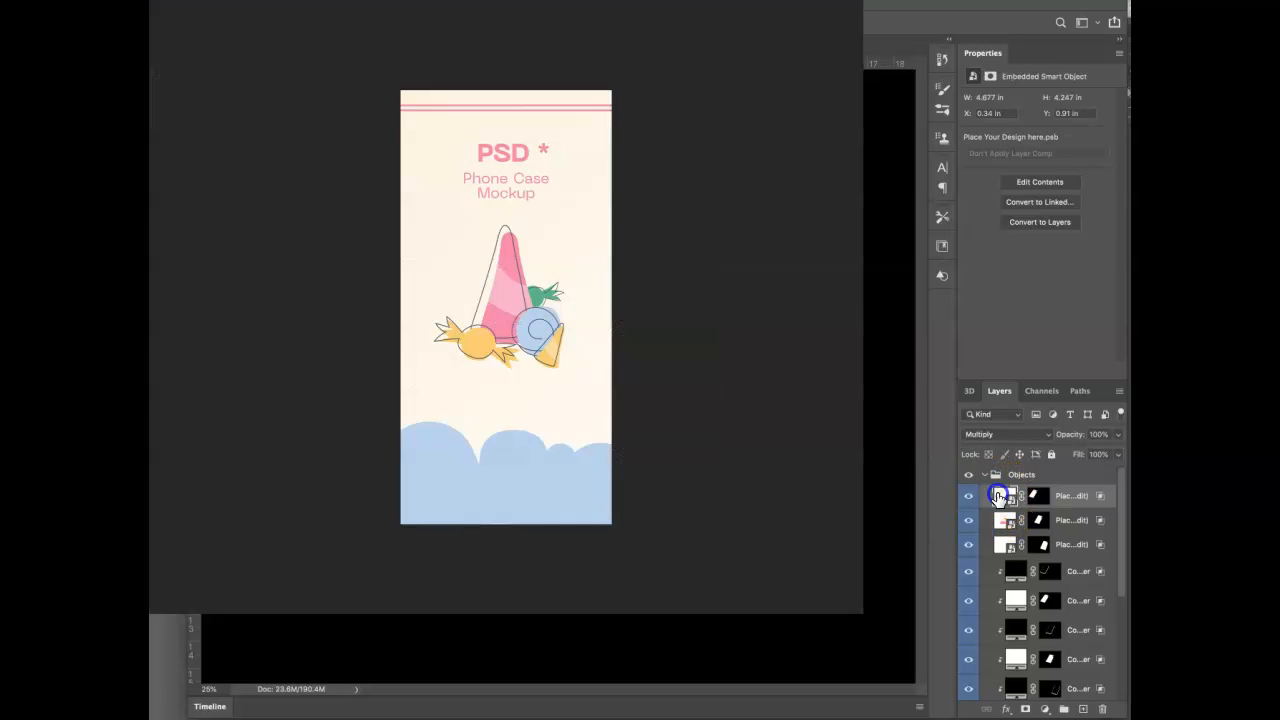
pyautogui.press('super+v')
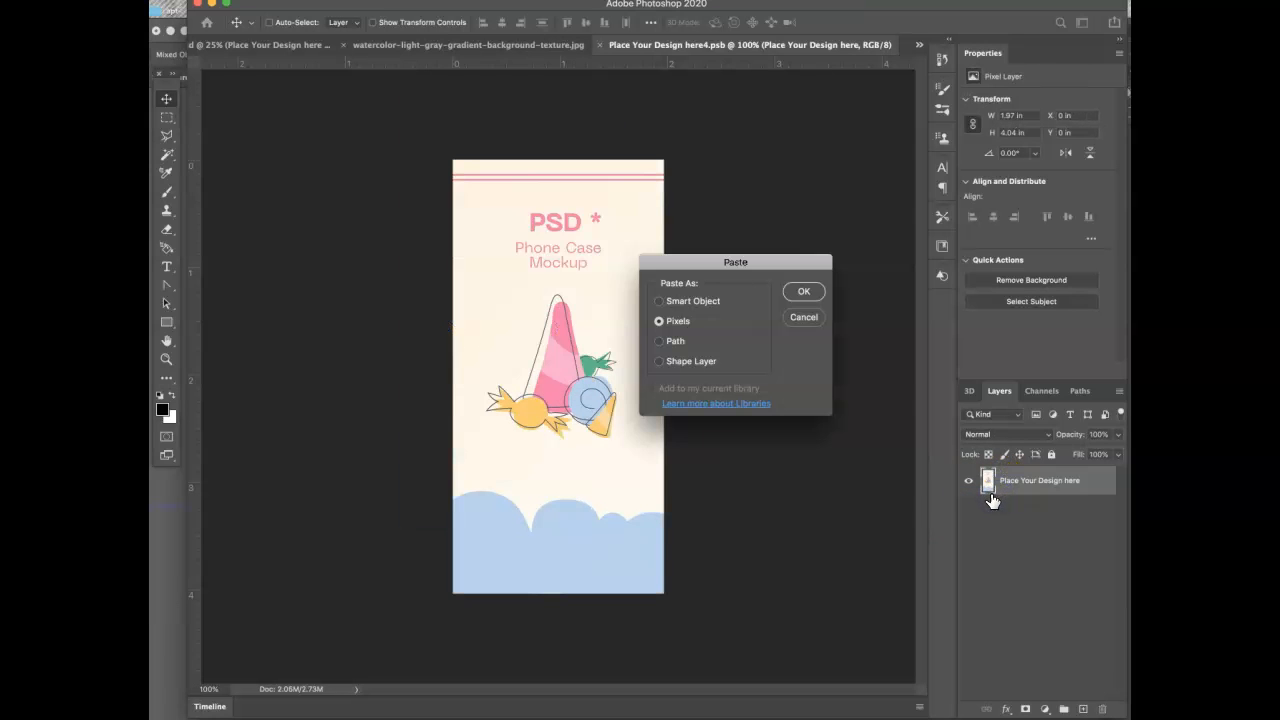
pyautogui.click(804, 291)
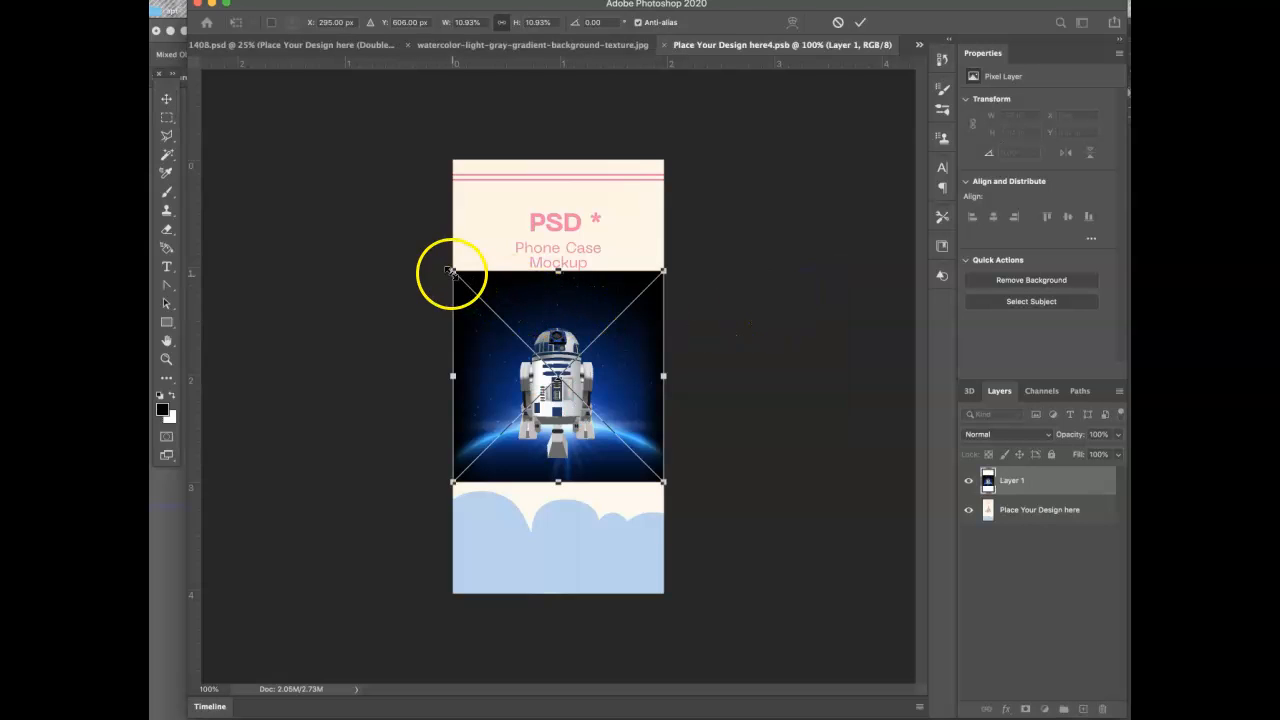
# - Scale the pasted R2-D2 artwork to about 22.99% so it covers the whole canvas, and save and close the smart object
pyautogui.moveTo(452, 268); pyautogui.dragTo(340, 148)
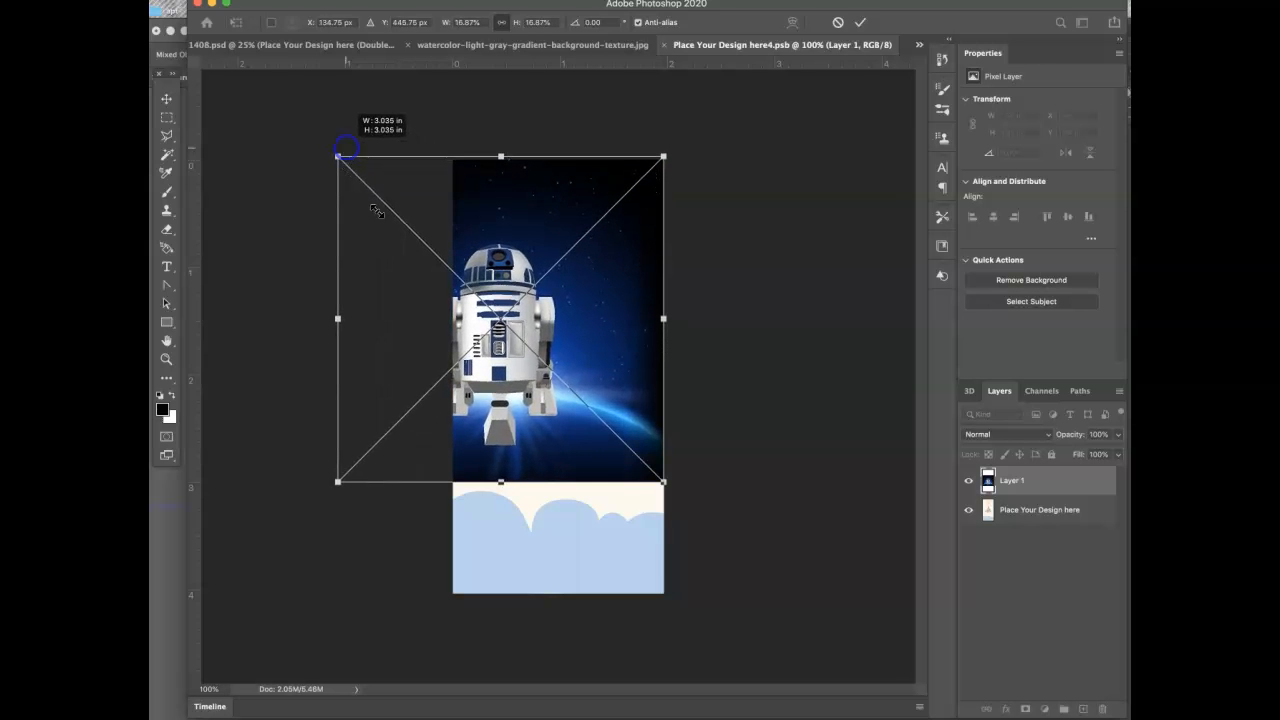
pyautogui.moveTo(663, 484); pyautogui.dragTo(762, 626)
pyautogui.moveTo(591, 519); pyautogui.dragTo(591, 515)
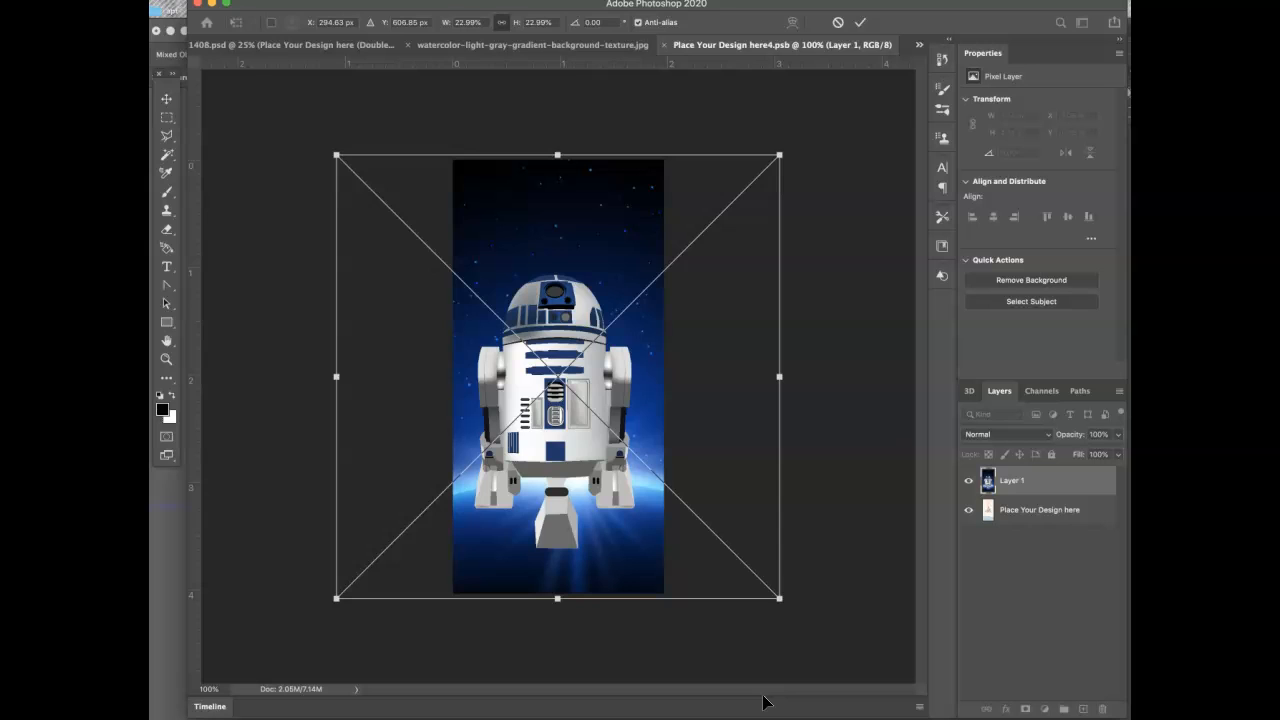
pyautogui.press('Return')
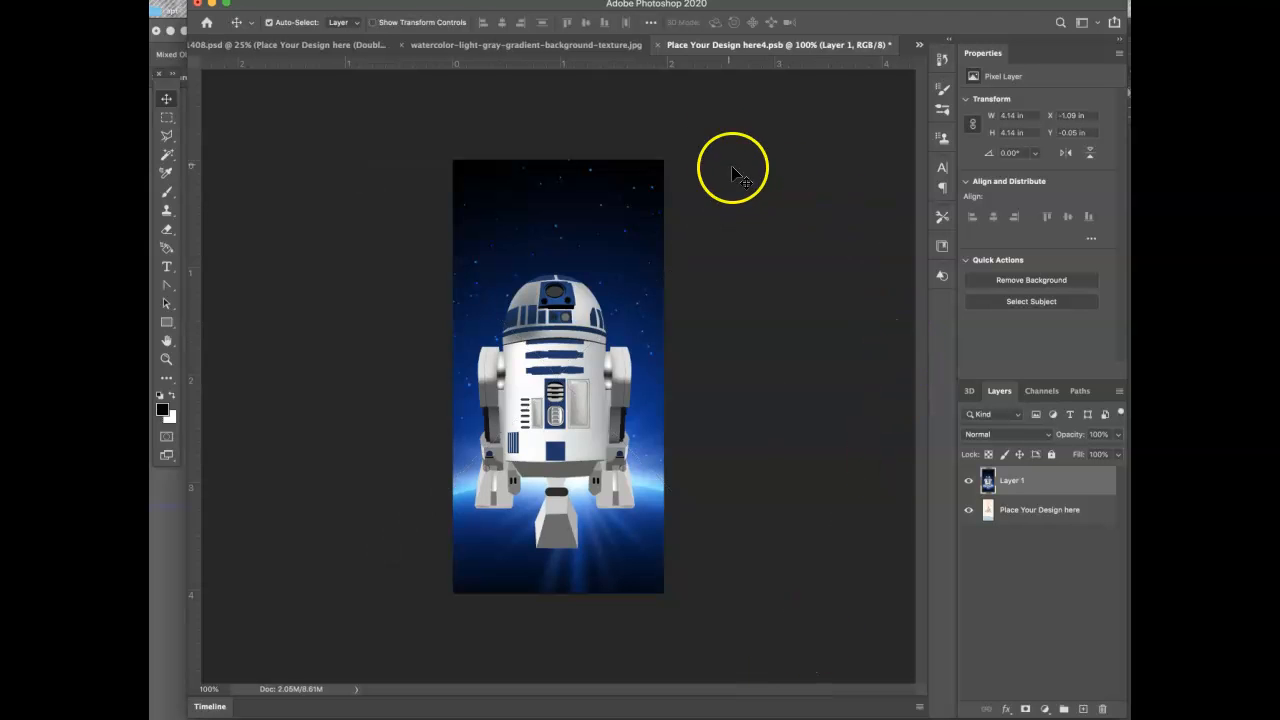
pyautogui.click(657, 45)
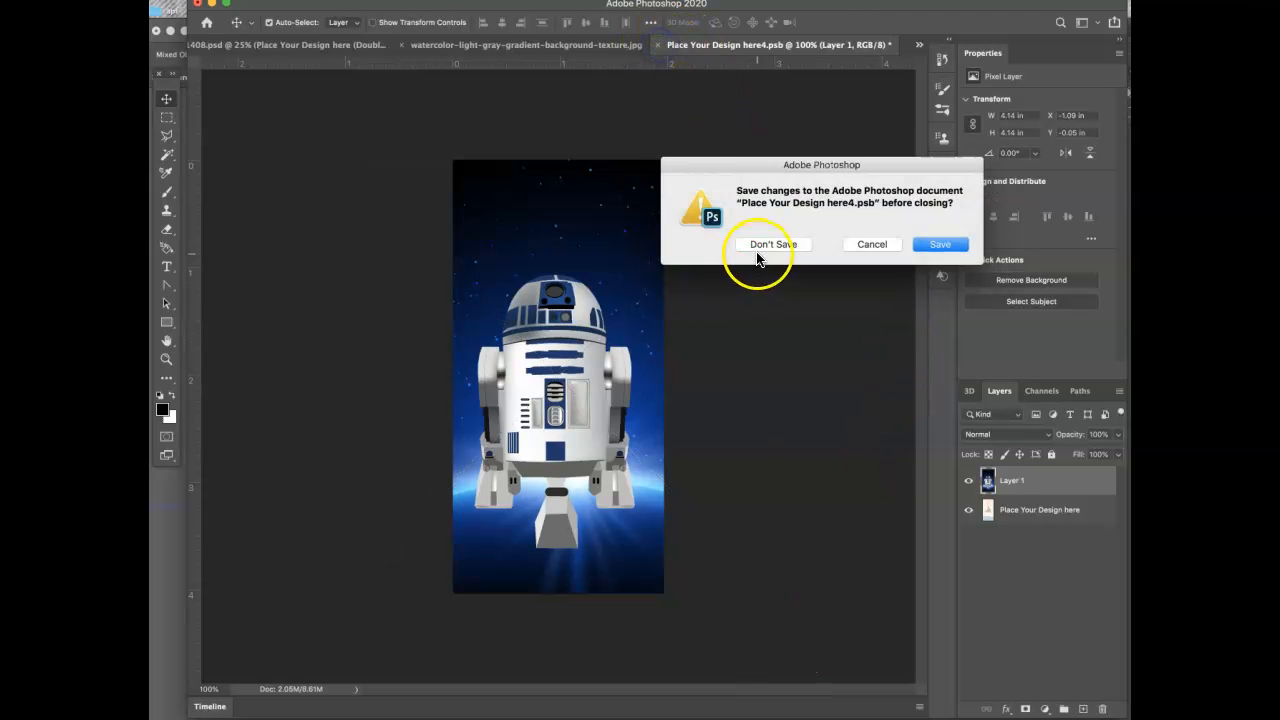
pyautogui.click(933, 244)
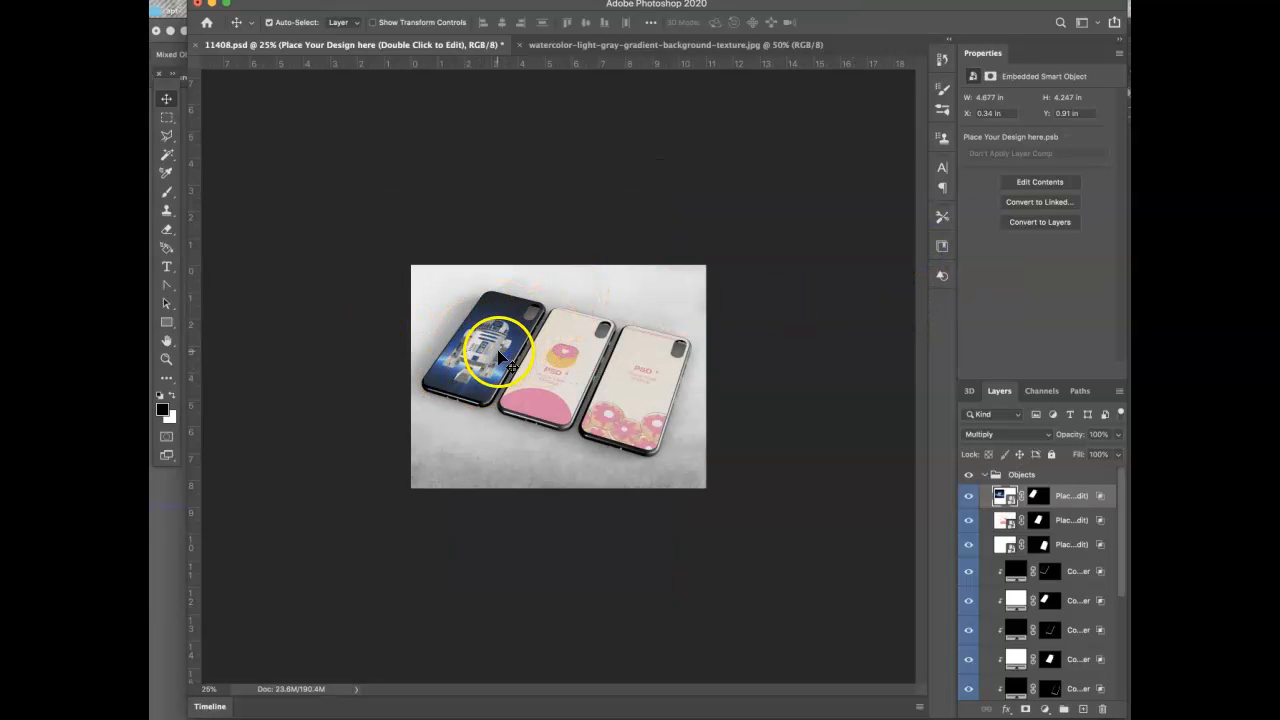
# - Reopen the first phone case's design, darken Layer 1 with Curves at input 156 and output 103, and save and close it
pyautogui.doubleClick(1003, 493)
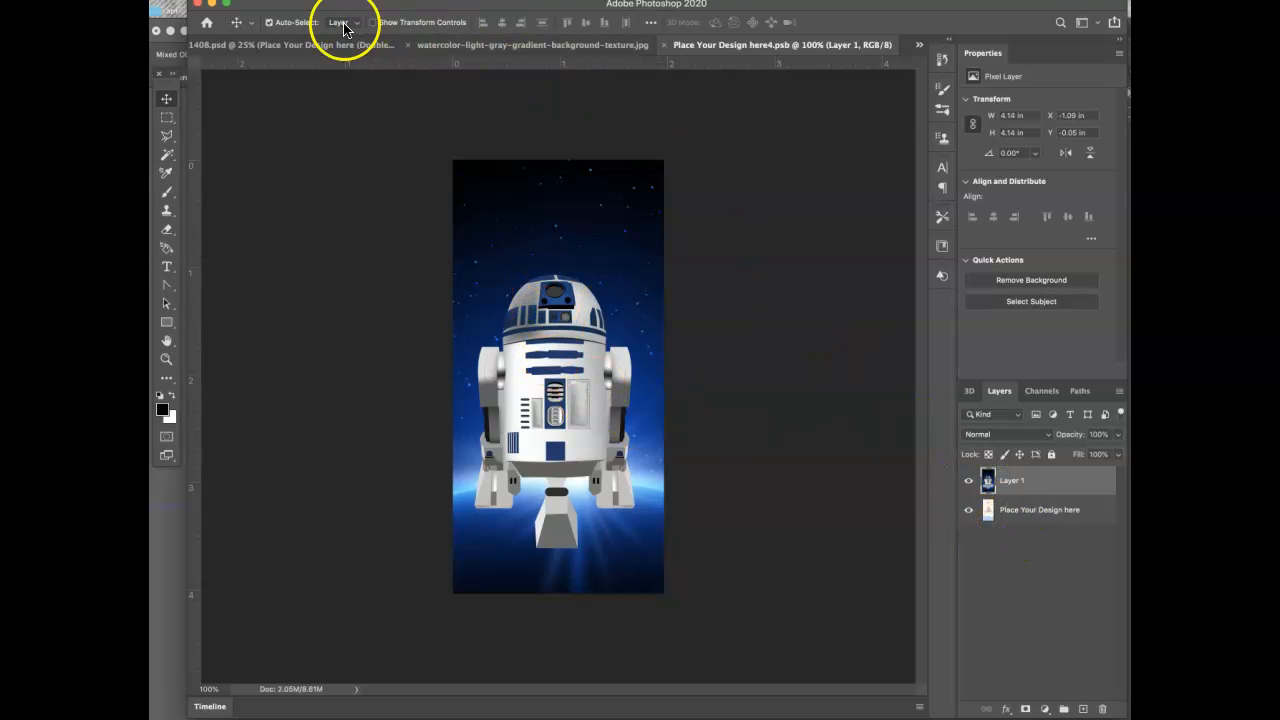
pyautogui.click(313, 1)
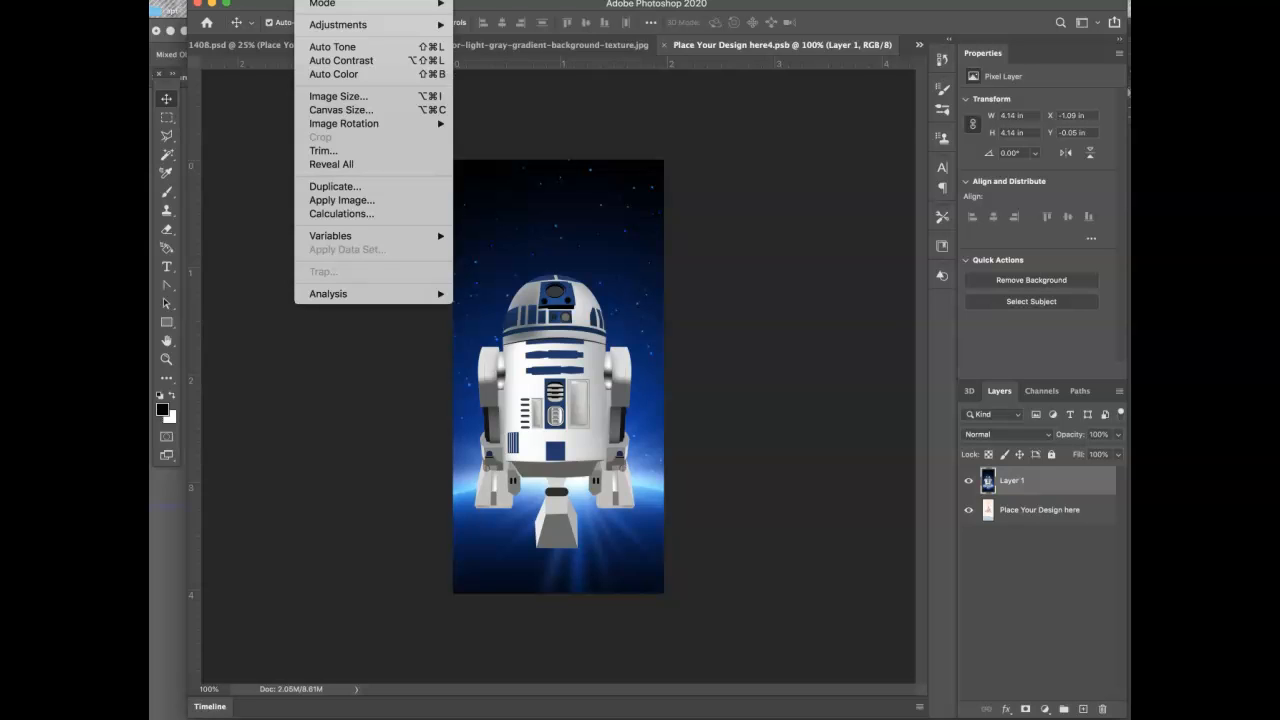
pyautogui.moveTo(320, 26)
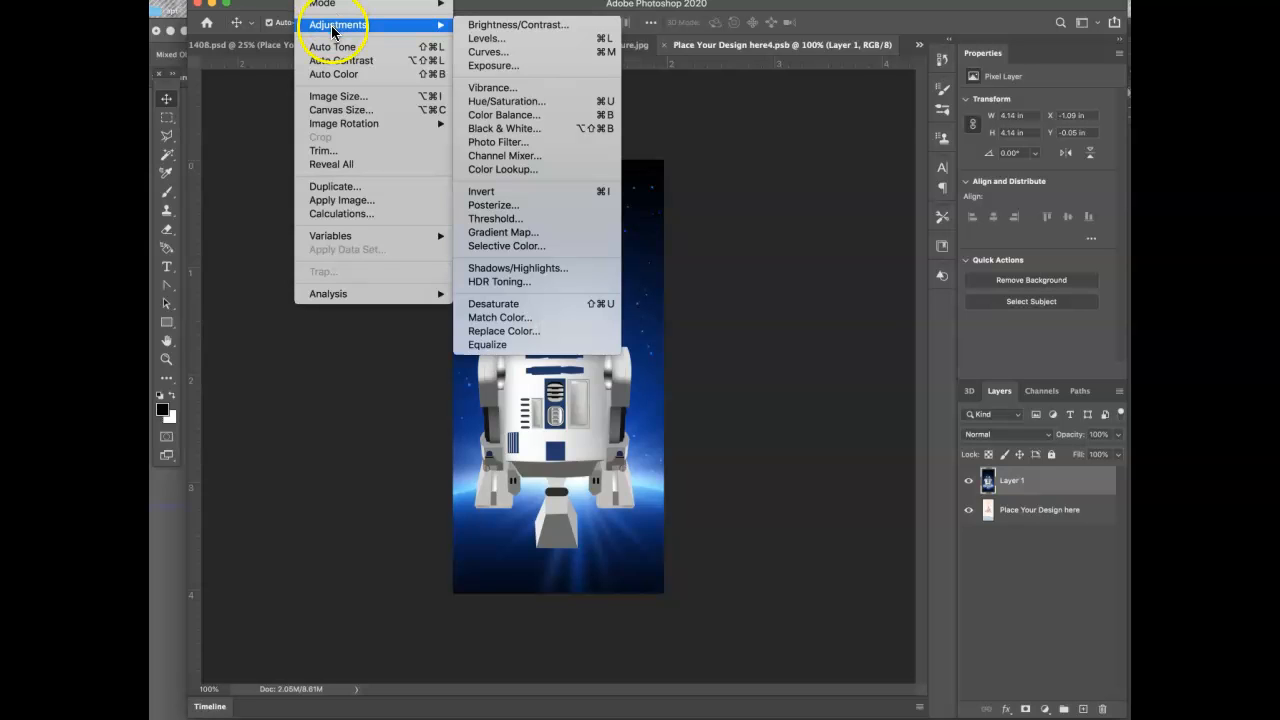
pyautogui.click(523, 53)
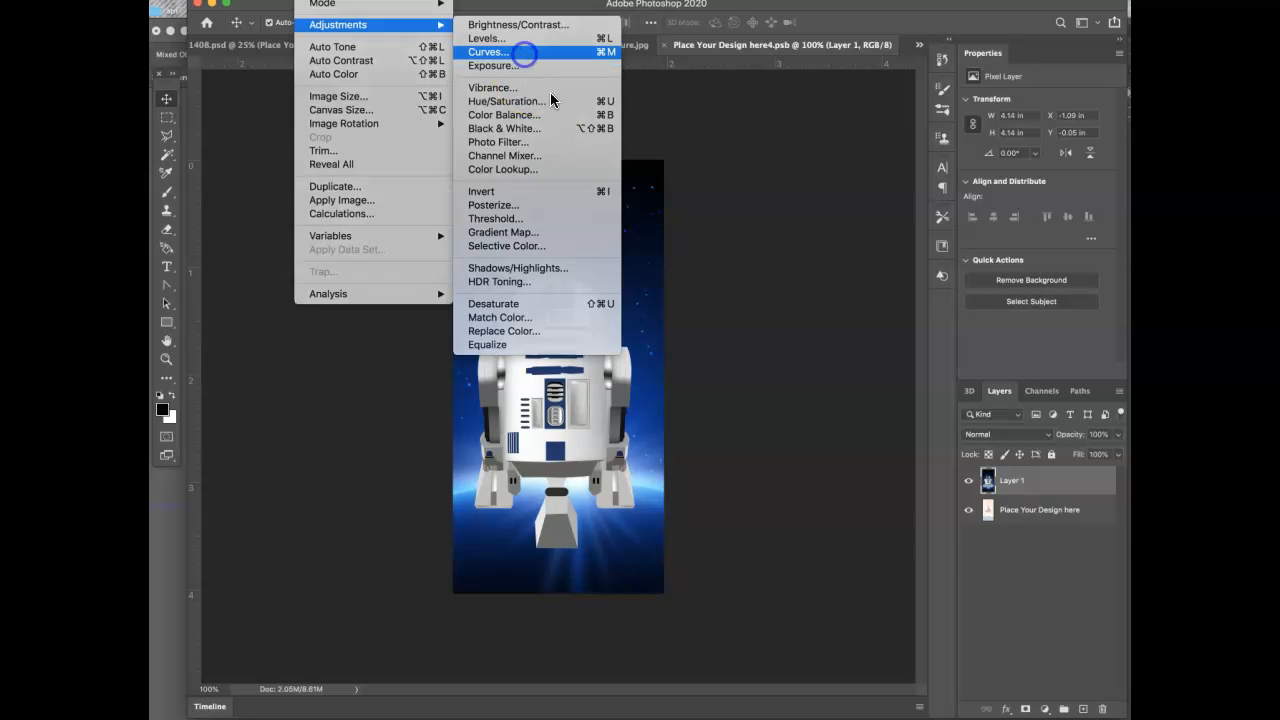
pyautogui.moveTo(1046, 350); pyautogui.dragTo(1059, 375)
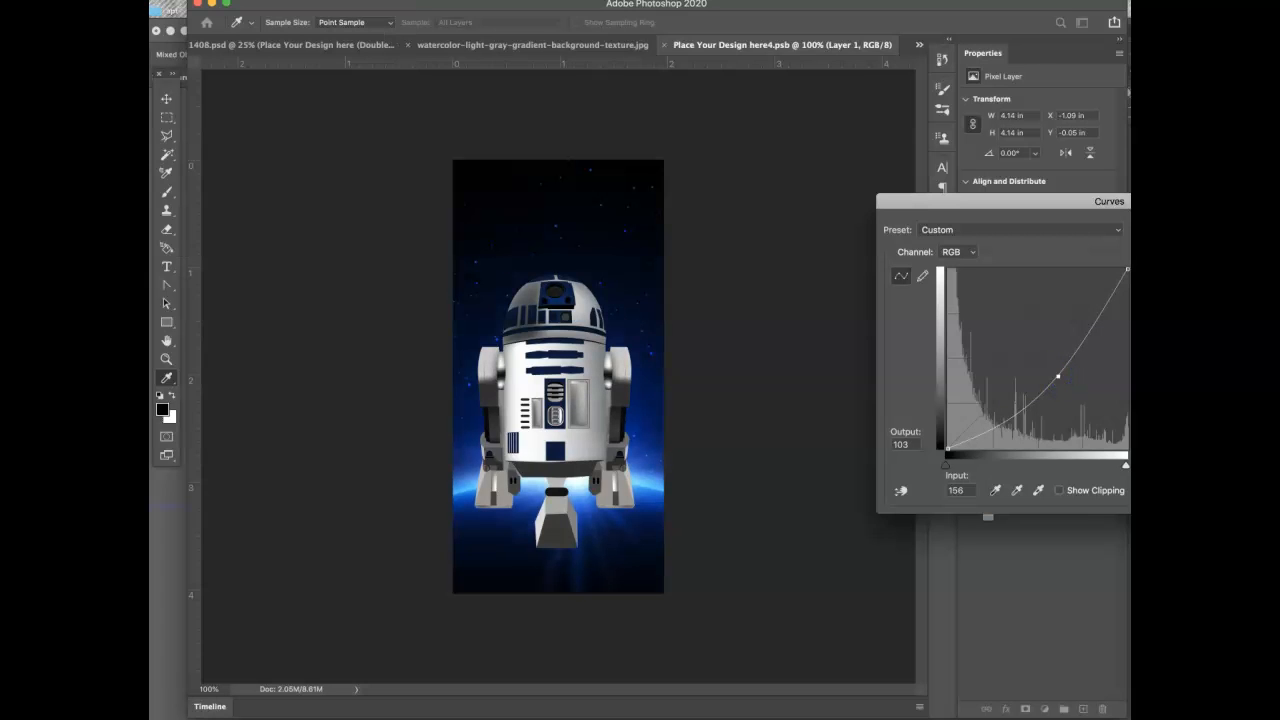
pyautogui.press('Return')
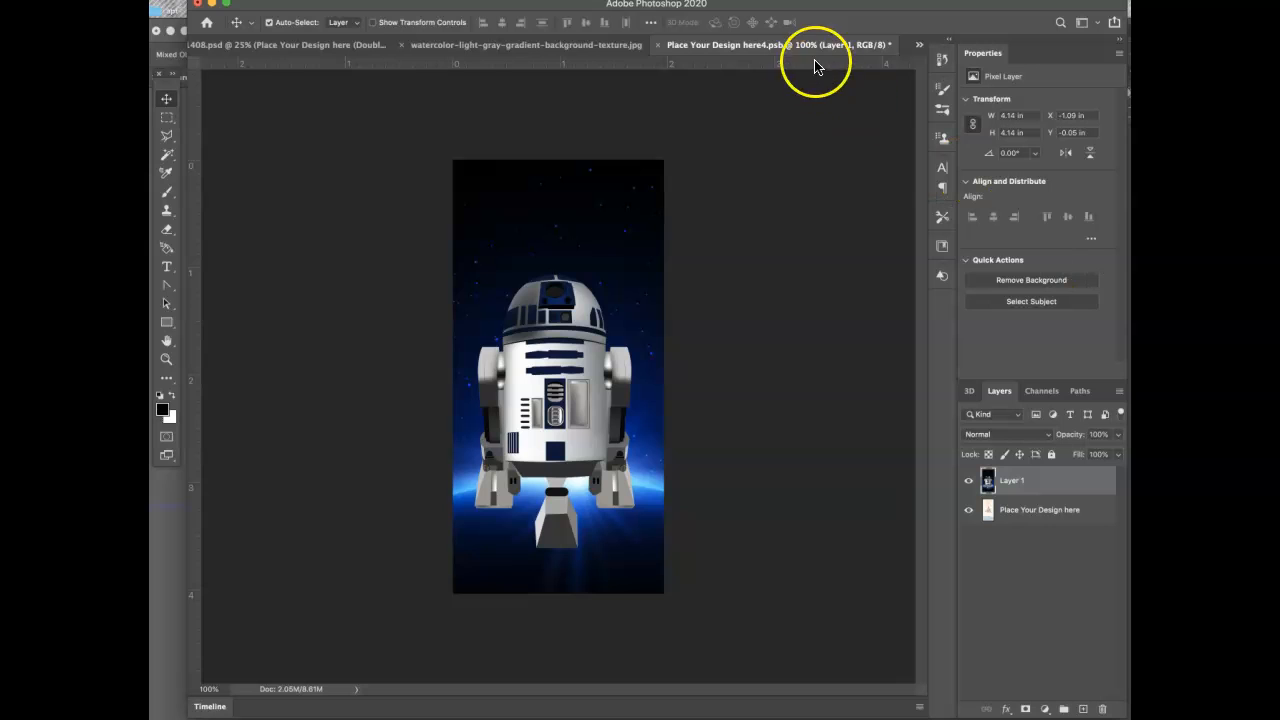
pyautogui.click(659, 45)
pyautogui.click(938, 244)
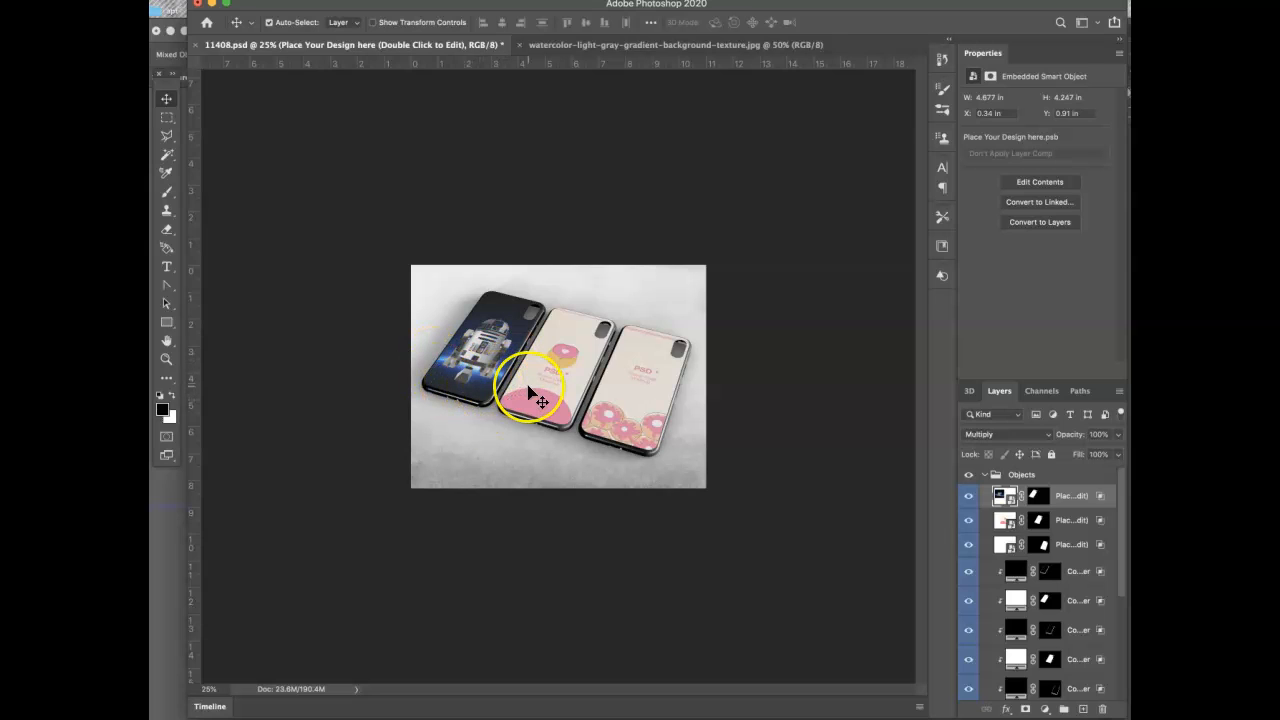
# - Switch to Illustrator, hide the R2-D2 on Layer 4, show the X-wing on Layer 2, and select all visible artwork for copying
pyautogui.click(474, 527)
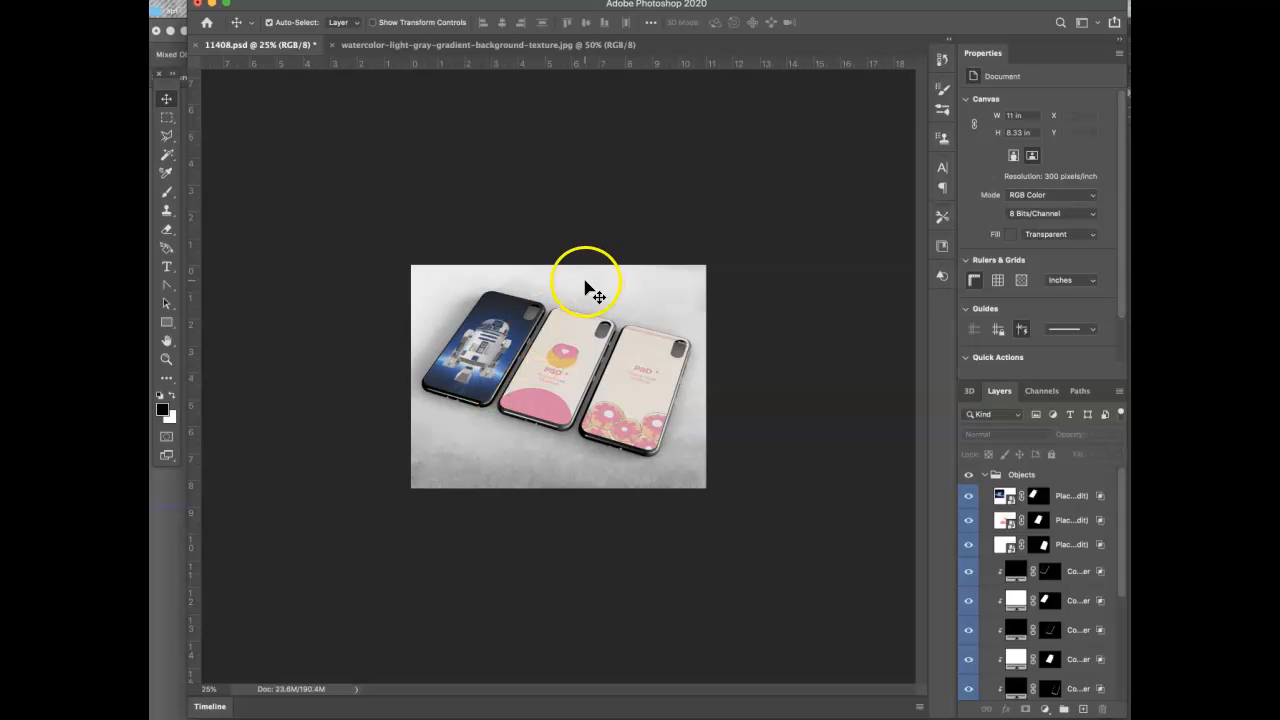
pyautogui.press('super+Tab')
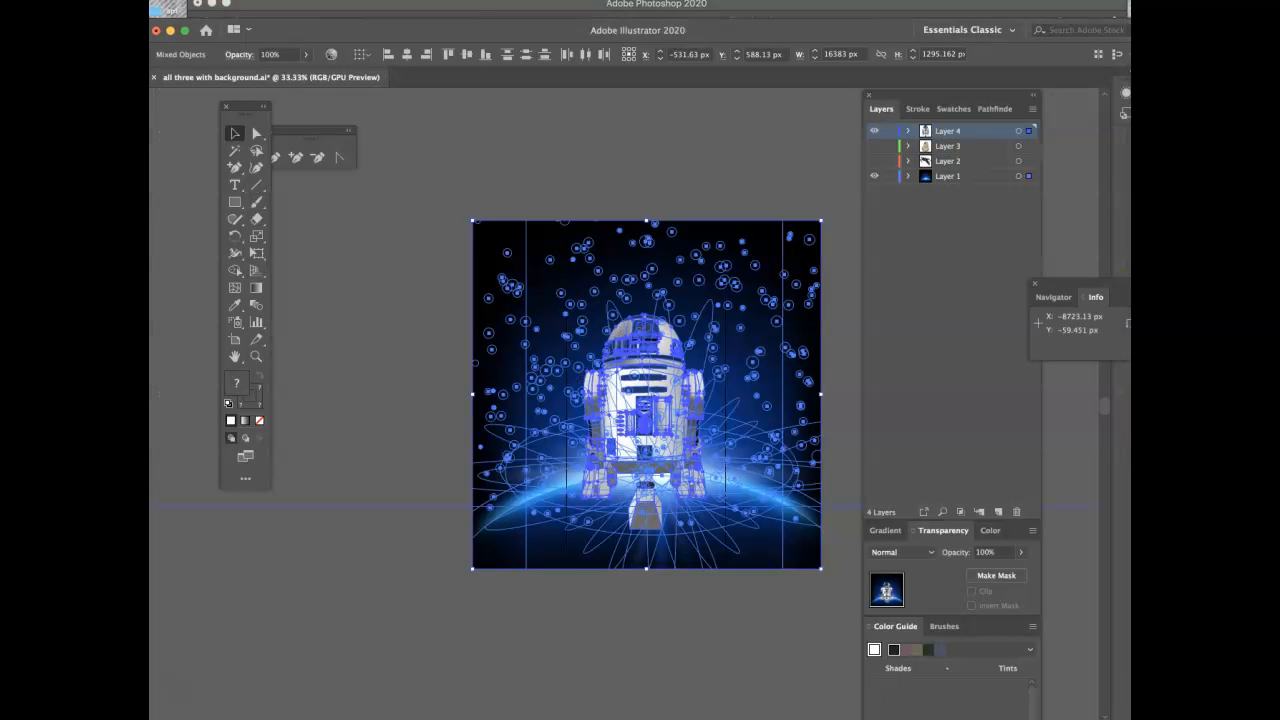
pyautogui.click(823, 145)
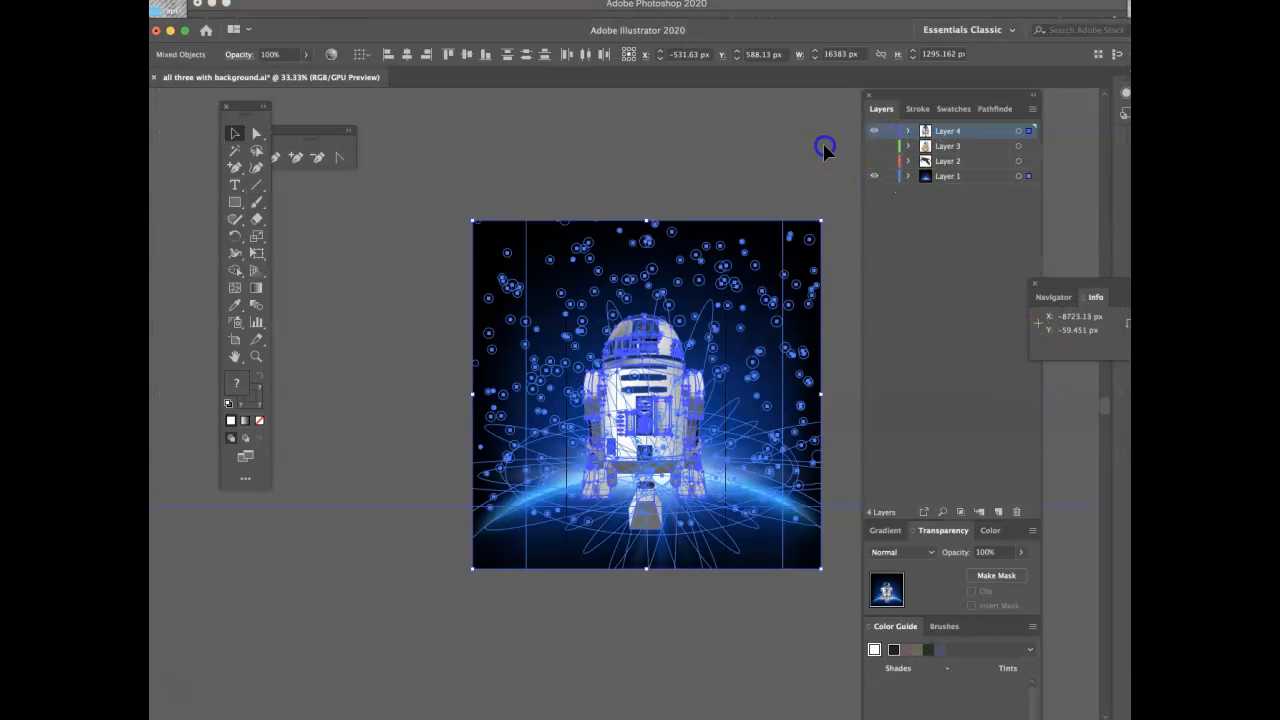
pyautogui.click(873, 131)
pyautogui.click(874, 161)
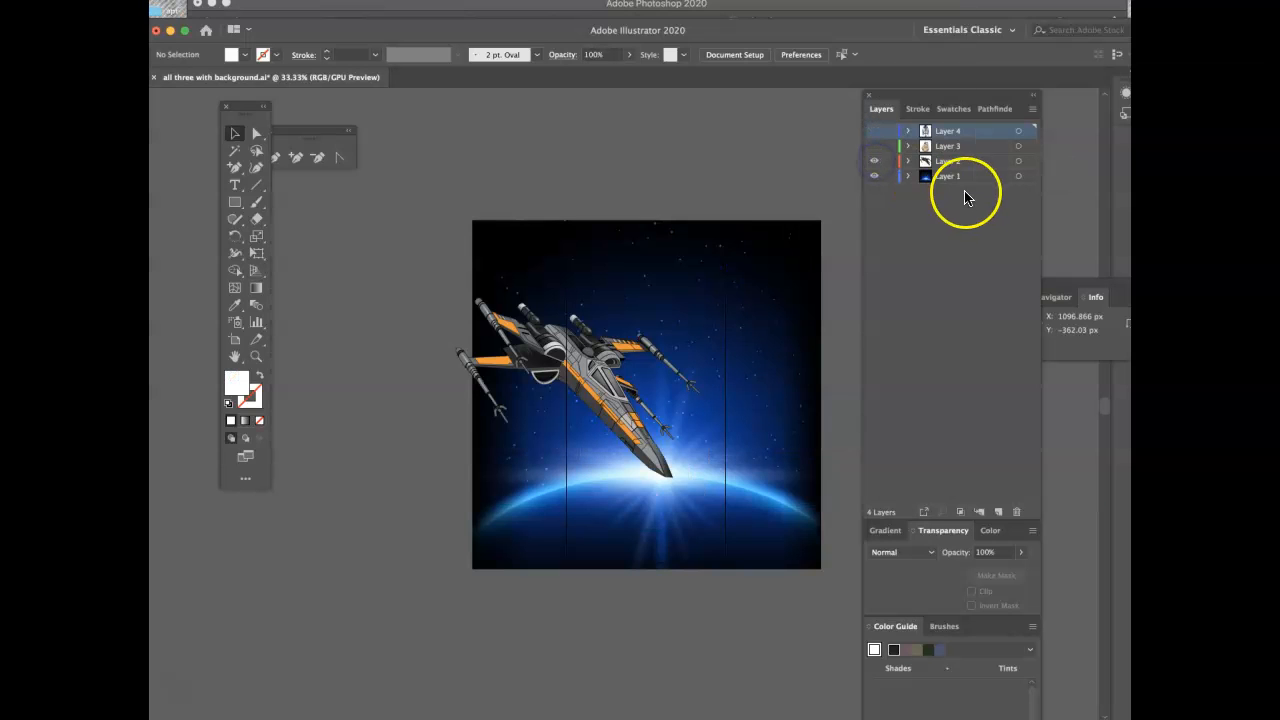
pyautogui.press('super+a')
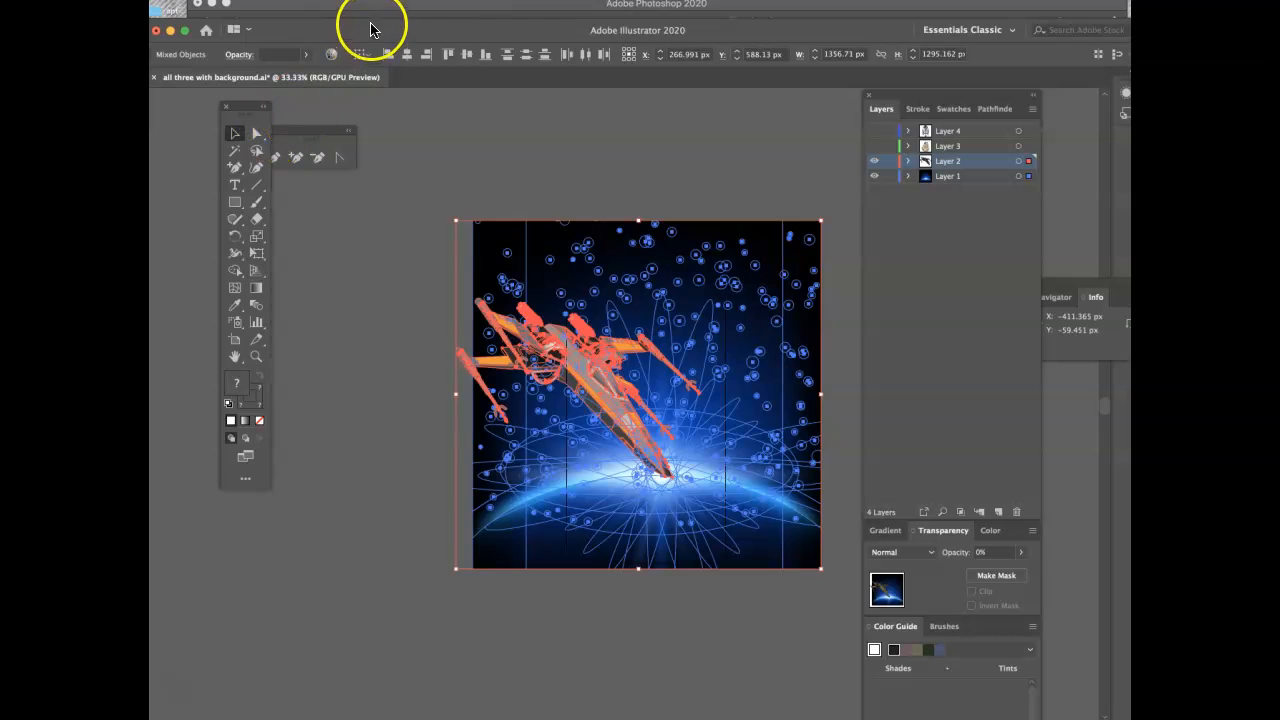
# - Switch back to Photoshop, open the middle phone case's design smart object, and paste the copied X-wing artwork as pixels
pyautogui.click(405, 10)
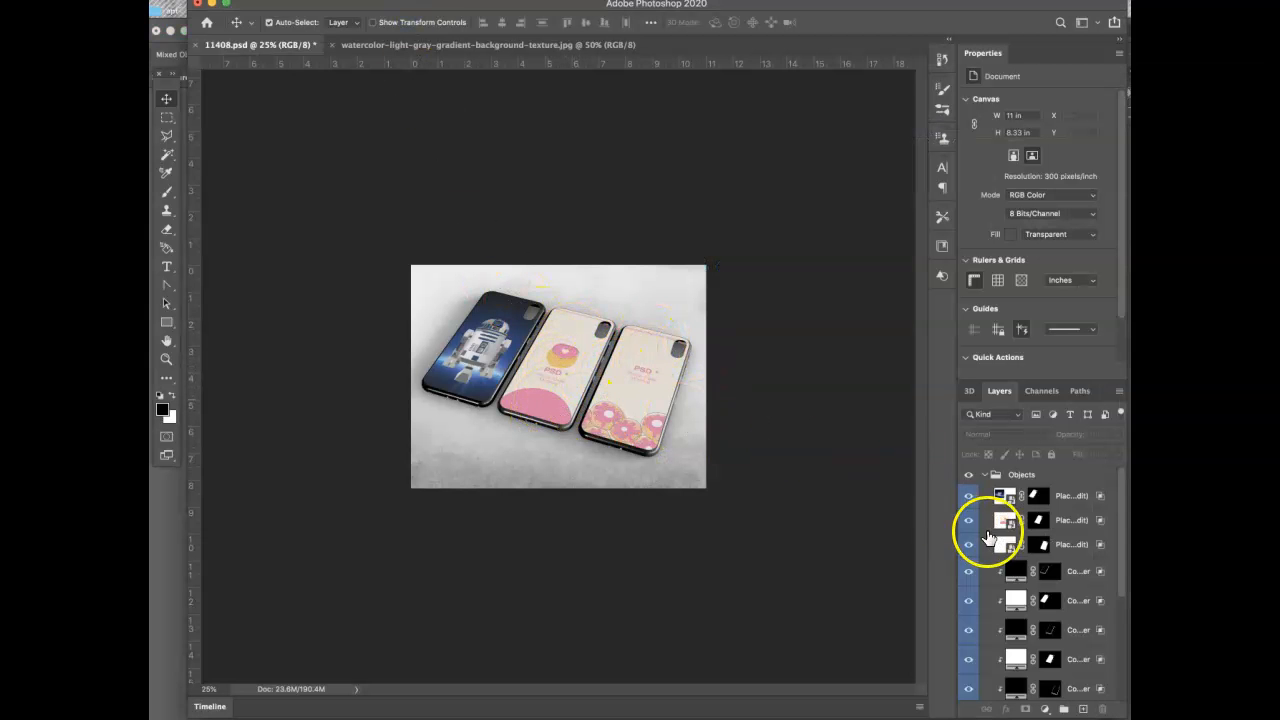
pyautogui.doubleClick(999, 520)
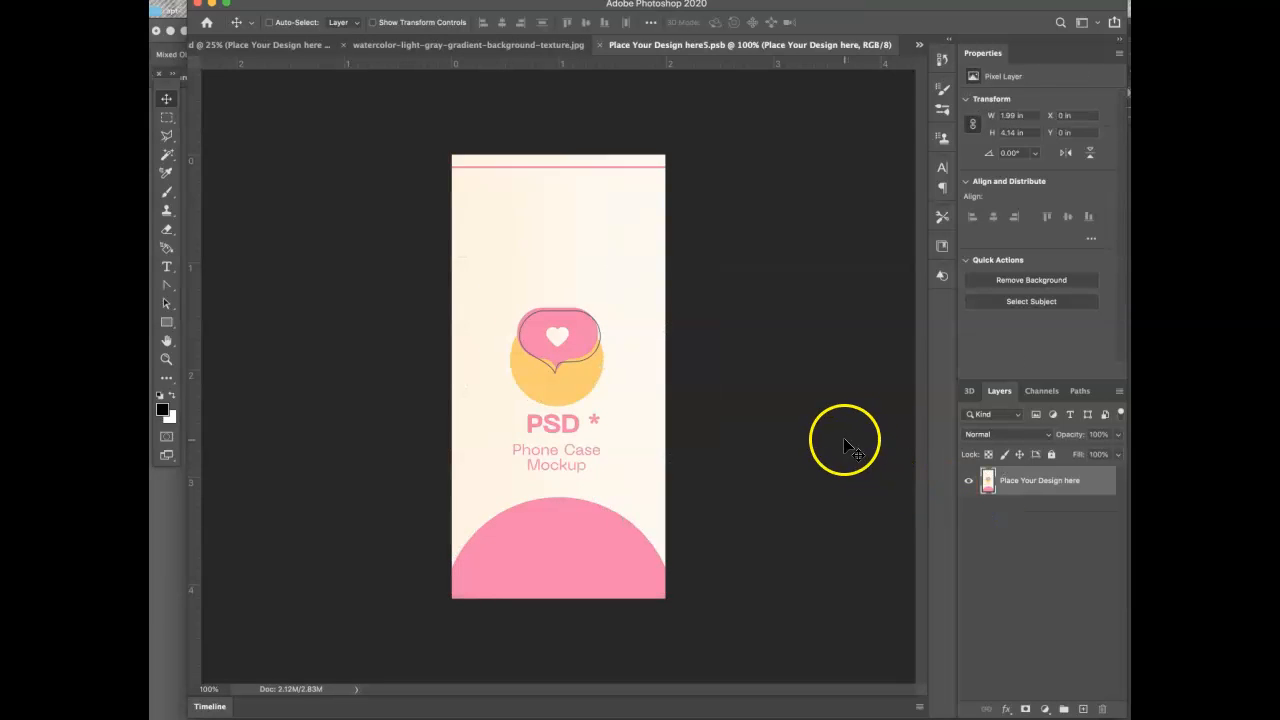
pyautogui.press('super+v')
pyautogui.click(803, 291)
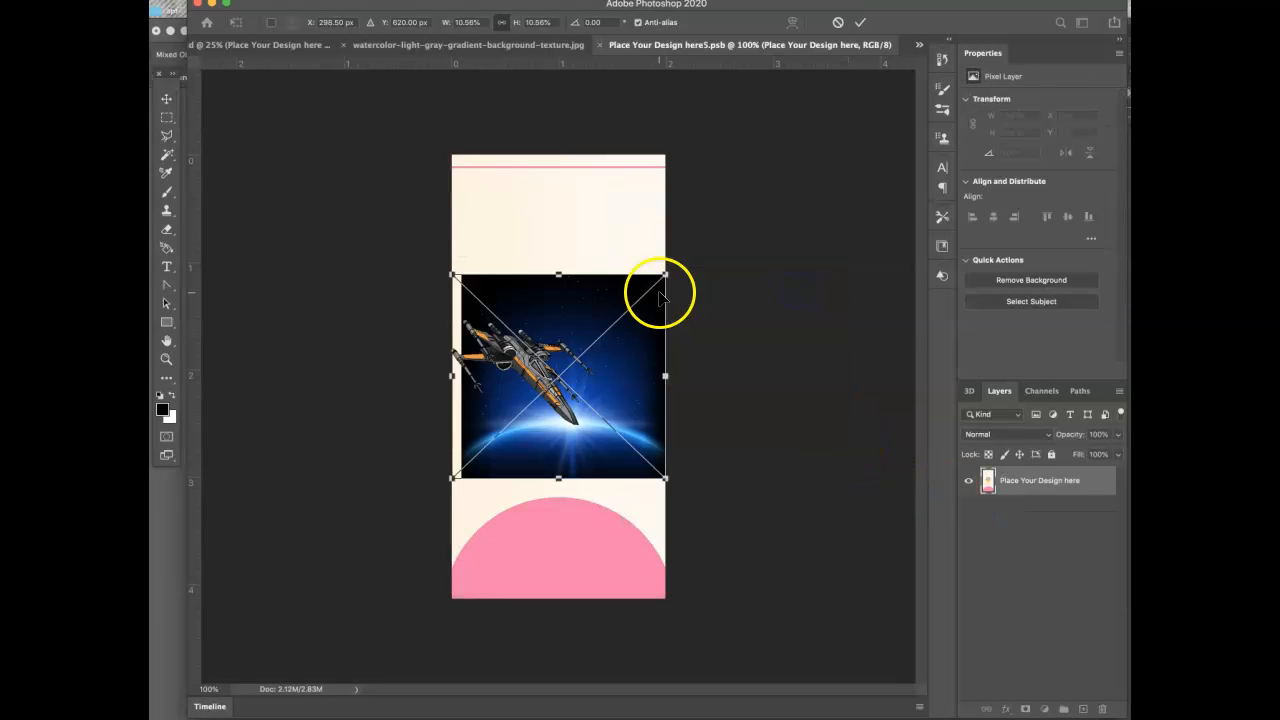
# - Scale the X-wing artwork to about 23.32%, position it over the whole canvas, and save and close the smart object
pyautogui.moveTo(447, 271); pyautogui.dragTo(341, 128)
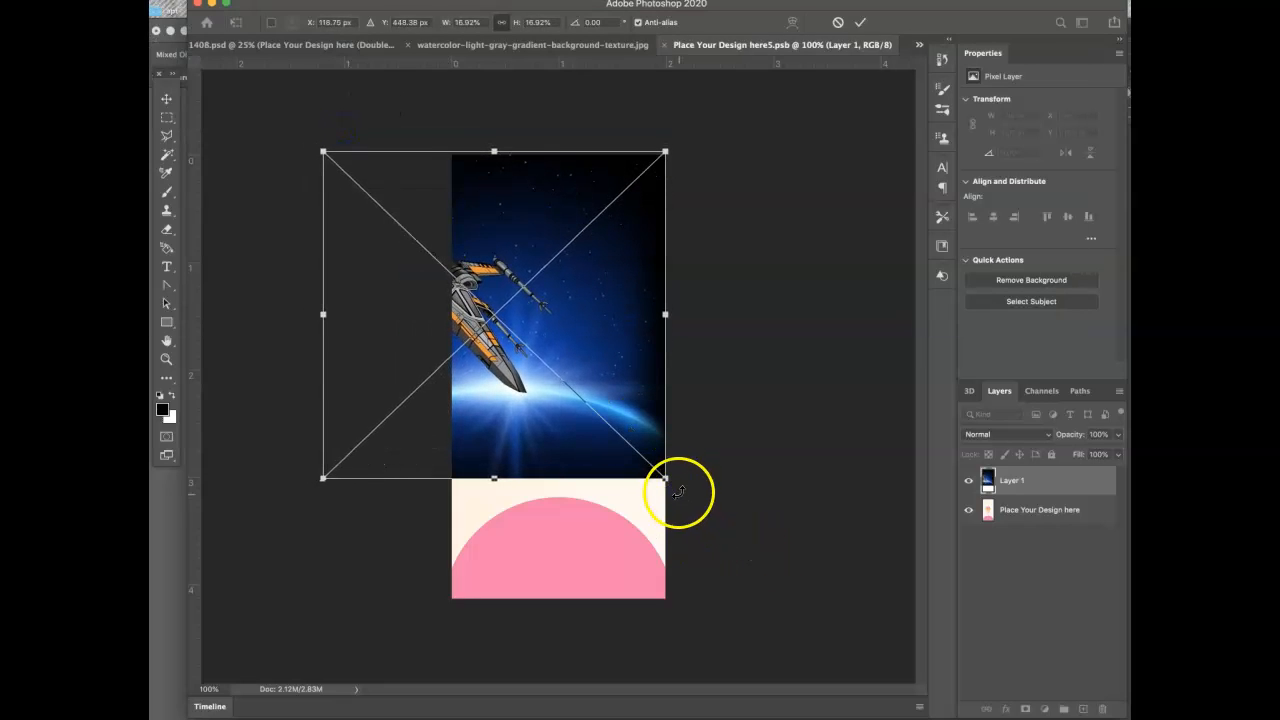
pyautogui.moveTo(666, 478); pyautogui.dragTo(778, 627)
pyautogui.moveTo(566, 479); pyautogui.dragTo(577, 481)
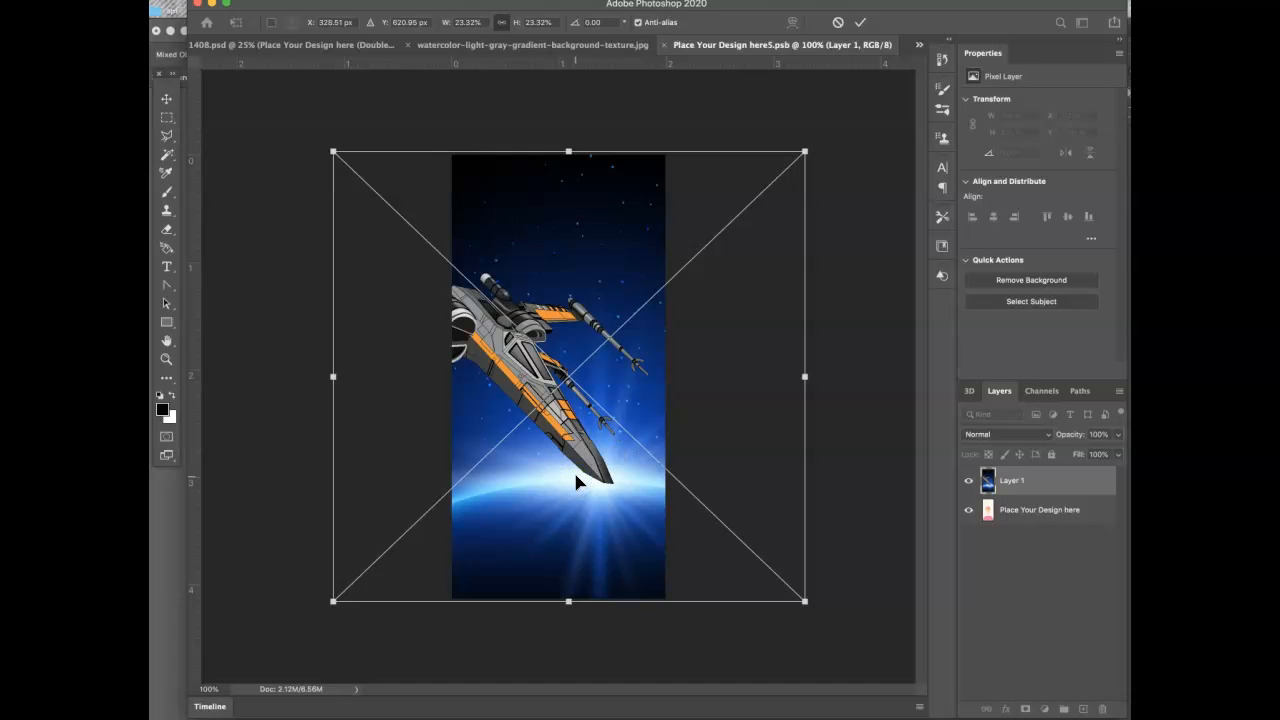
pyautogui.press('Return')
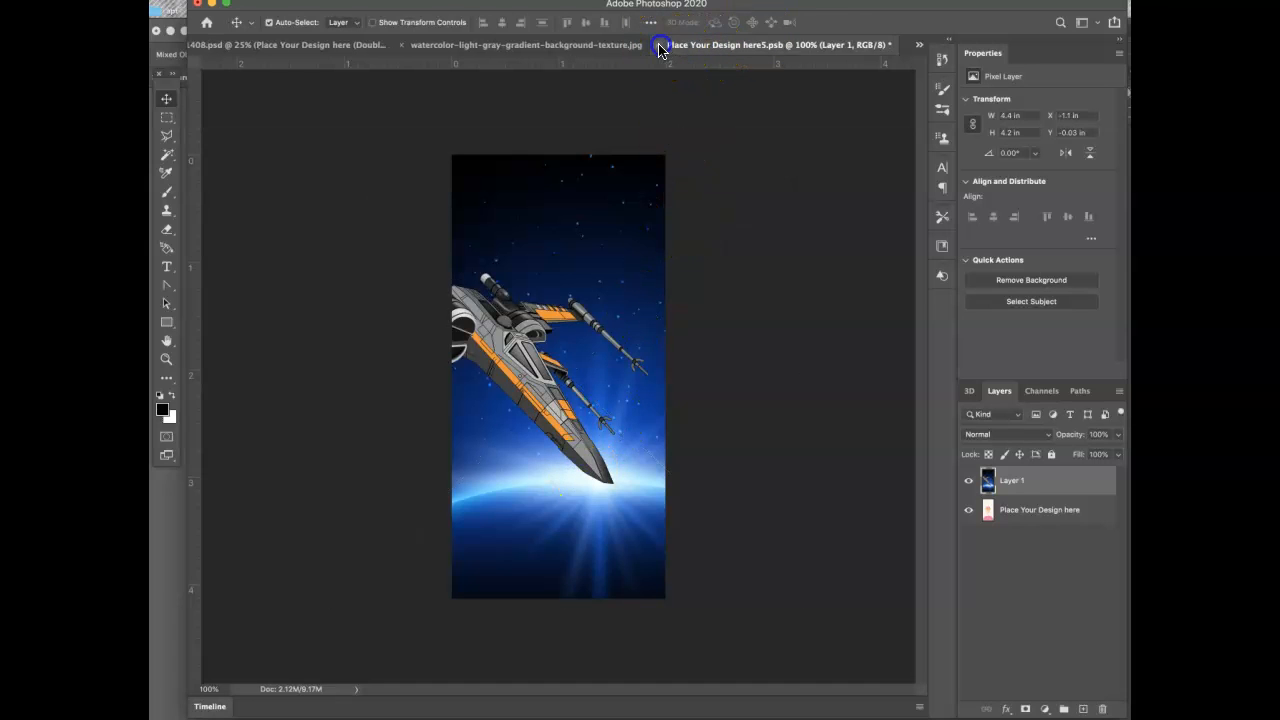
pyautogui.click(659, 45)
pyautogui.click(943, 243)
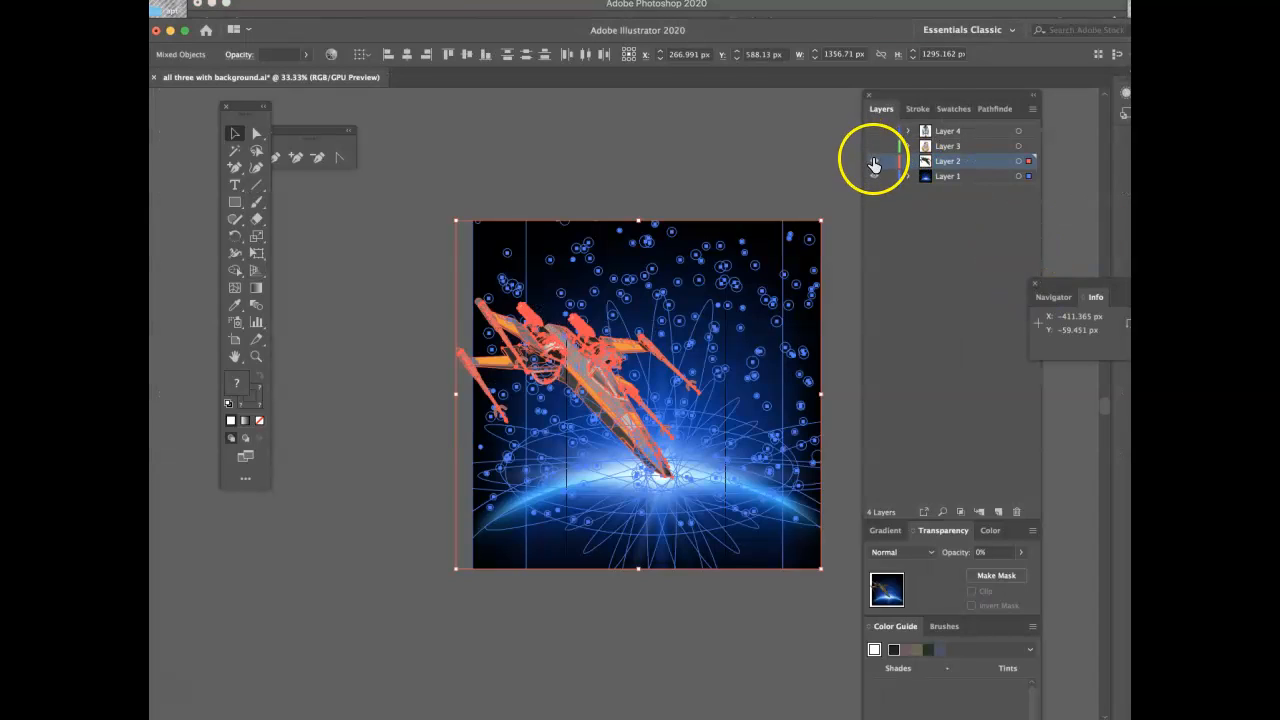
# - In Illustrator, hide Layer 2, show the BB-8 artwork on Layer 3 over the space background, and copy all visible artwork
pyautogui.click(873, 163)
pyautogui.click(874, 147)
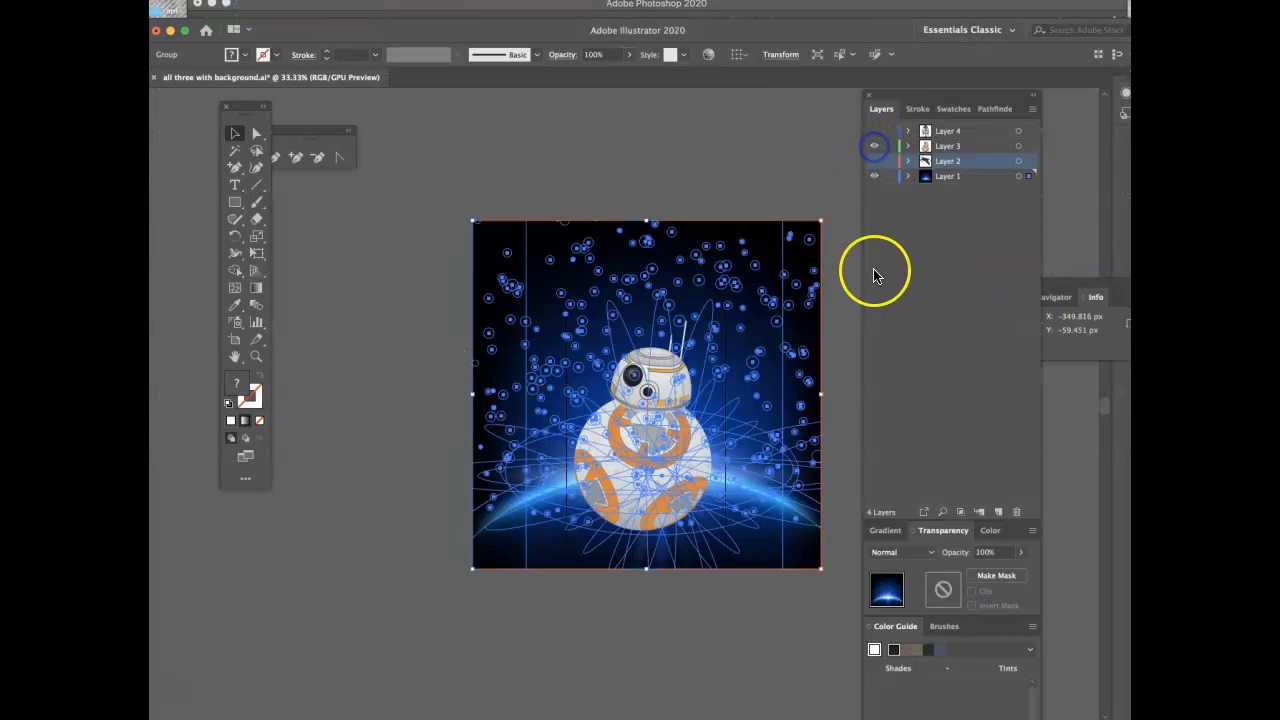
pyautogui.click(843, 315)
pyautogui.press('super+a')
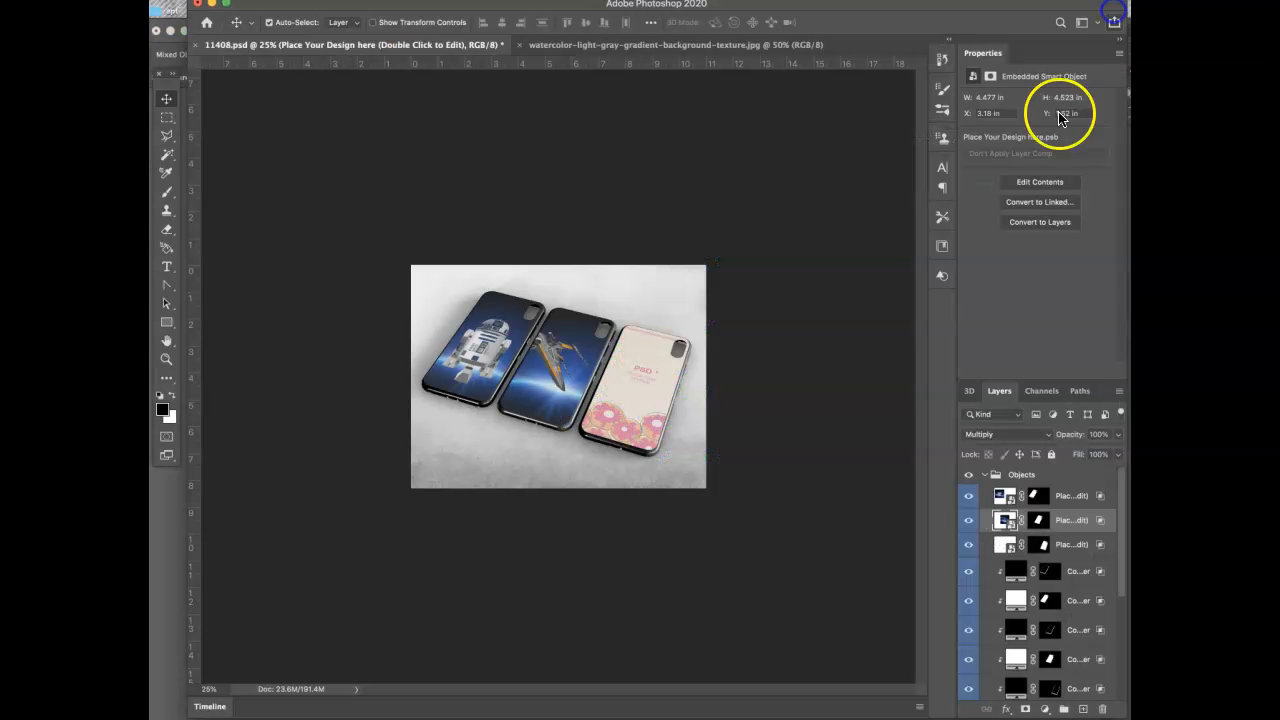
# - Return to Photoshop, open the third phone case's design smart object, and paste the copied BB-8 artwork as pixels
pyautogui.click(1113, 11)
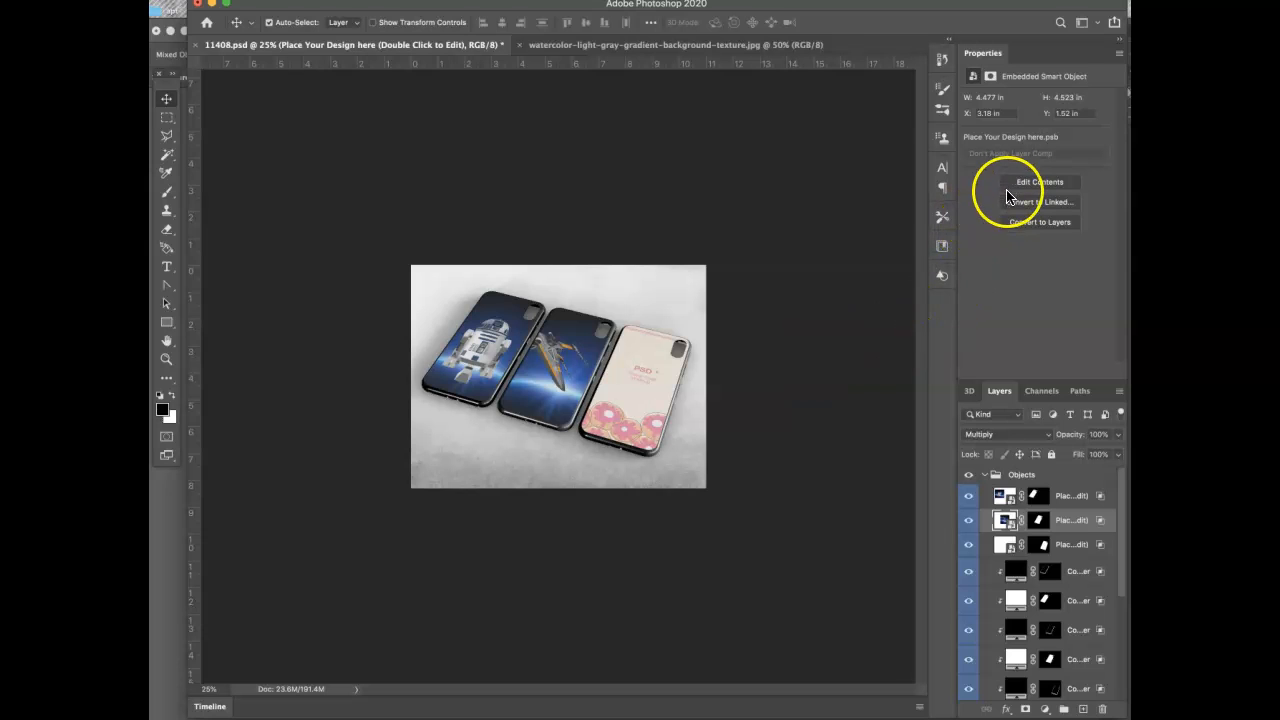
pyautogui.doubleClick(1000, 550)
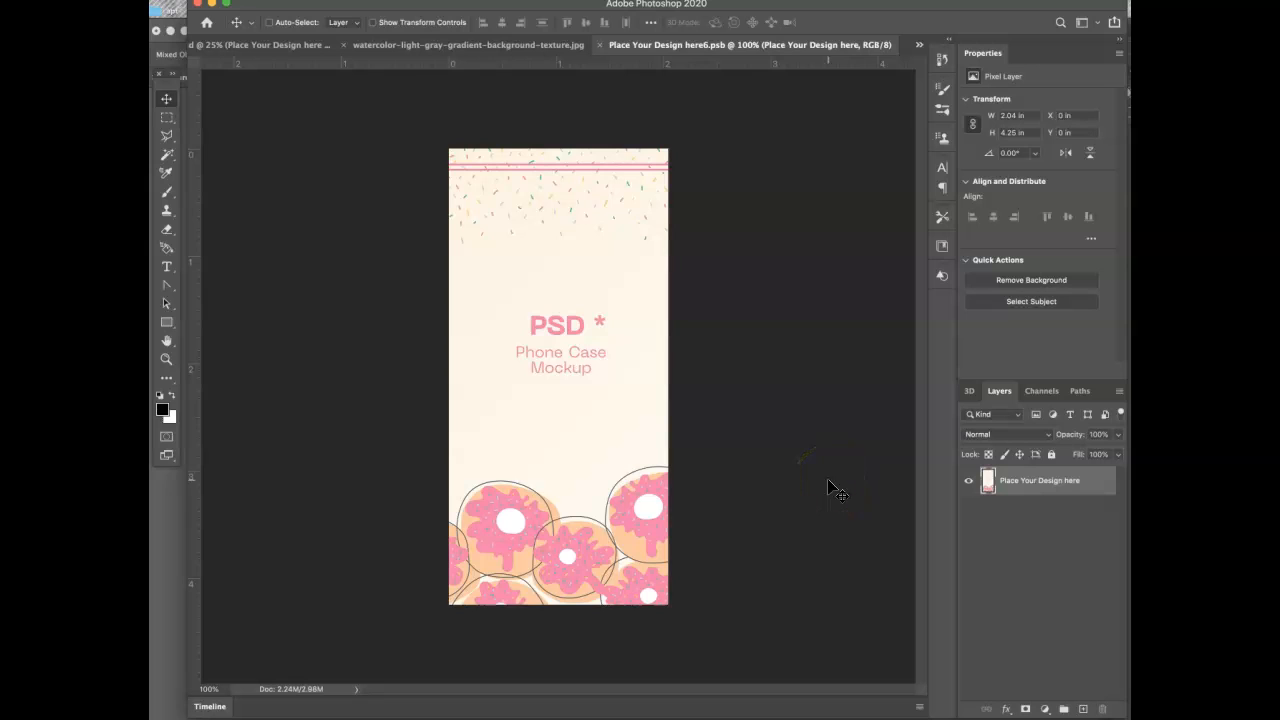
pyautogui.press('super+v')
pyautogui.click(806, 294)
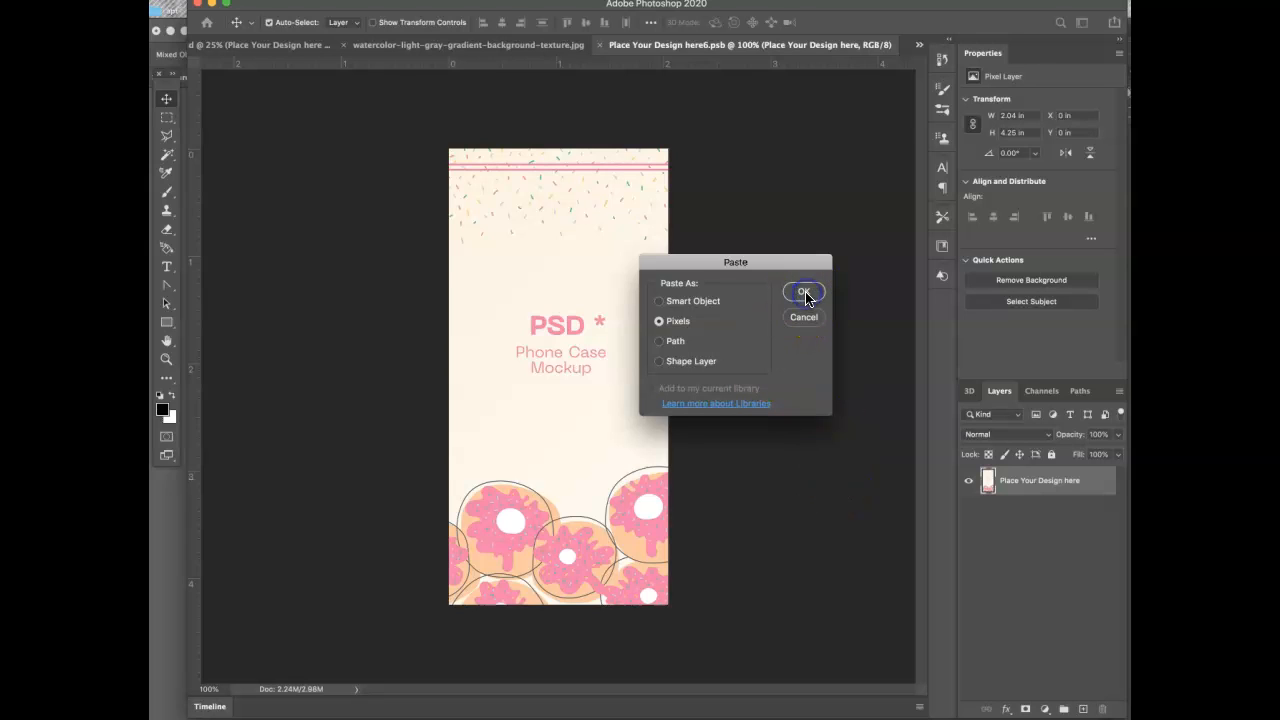
# - Scale the BB-8 artwork to about 24.05%, nudge it rightward to X 323.60 px so it covers the canvas, and apply the transform
pyautogui.moveTo(449, 268); pyautogui.dragTo(327, 144)
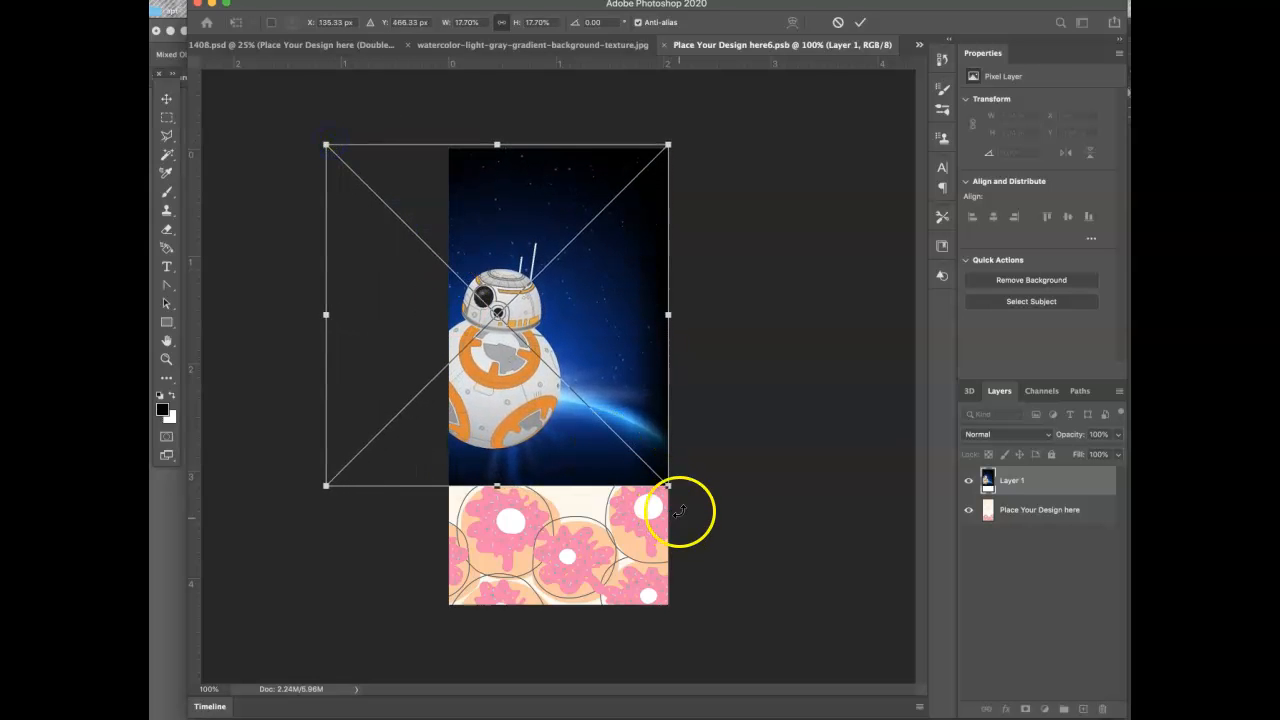
pyautogui.moveTo(699, 526); pyautogui.dragTo(786, 618)
pyautogui.press('Right')
pyautogui.press('Right')
pyautogui.press('Right')
pyautogui.press('Right')
pyautogui.press('Right')
pyautogui.press('Right')
pyautogui.press('Right')
pyautogui.press('Right')
pyautogui.press('Right')
pyautogui.press('Right')
pyautogui.press('Right')
pyautogui.press('Right')
pyautogui.press('Right')
pyautogui.press('Right')
pyautogui.press('Right')
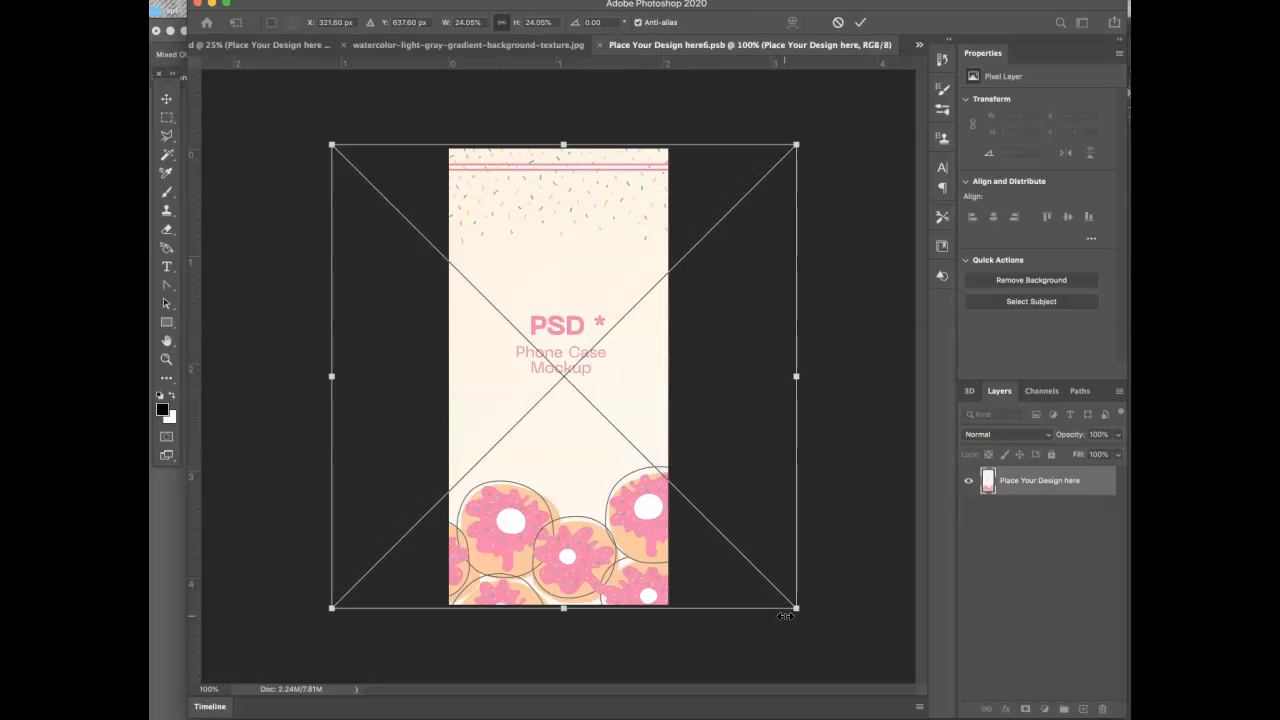
pyautogui.press('Right')
pyautogui.press('Right')
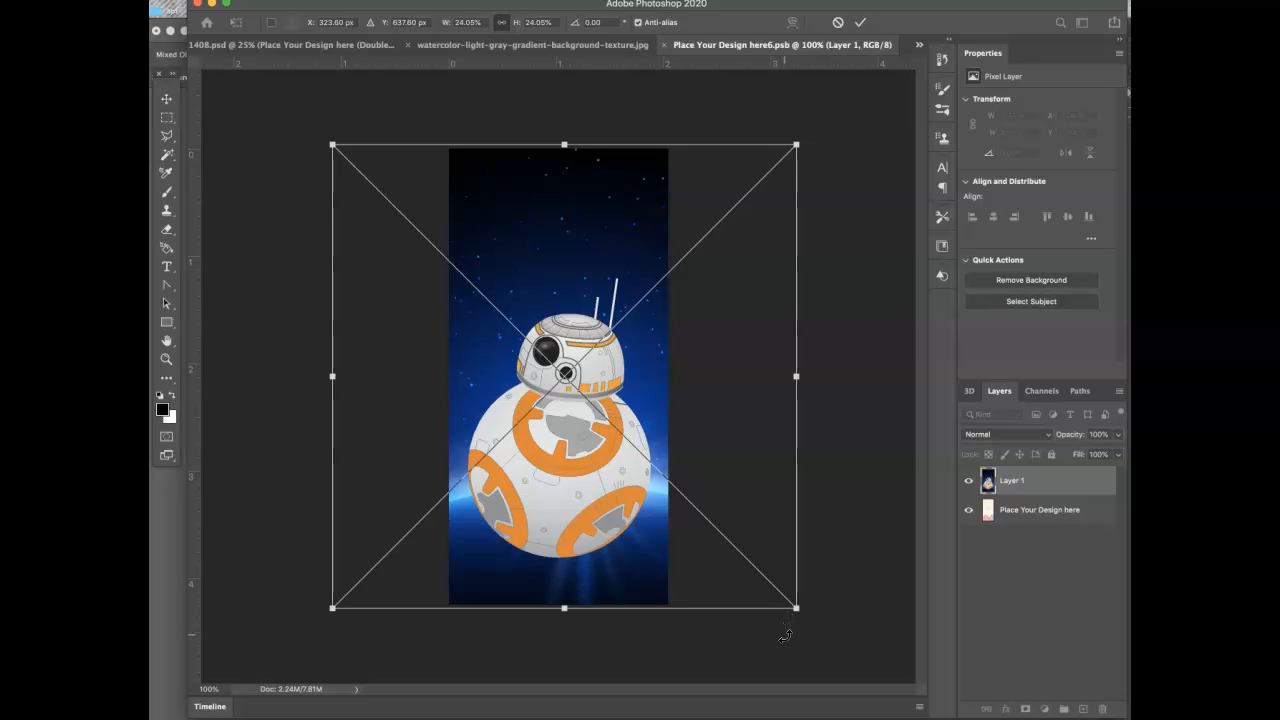
pyautogui.click(180, 699)
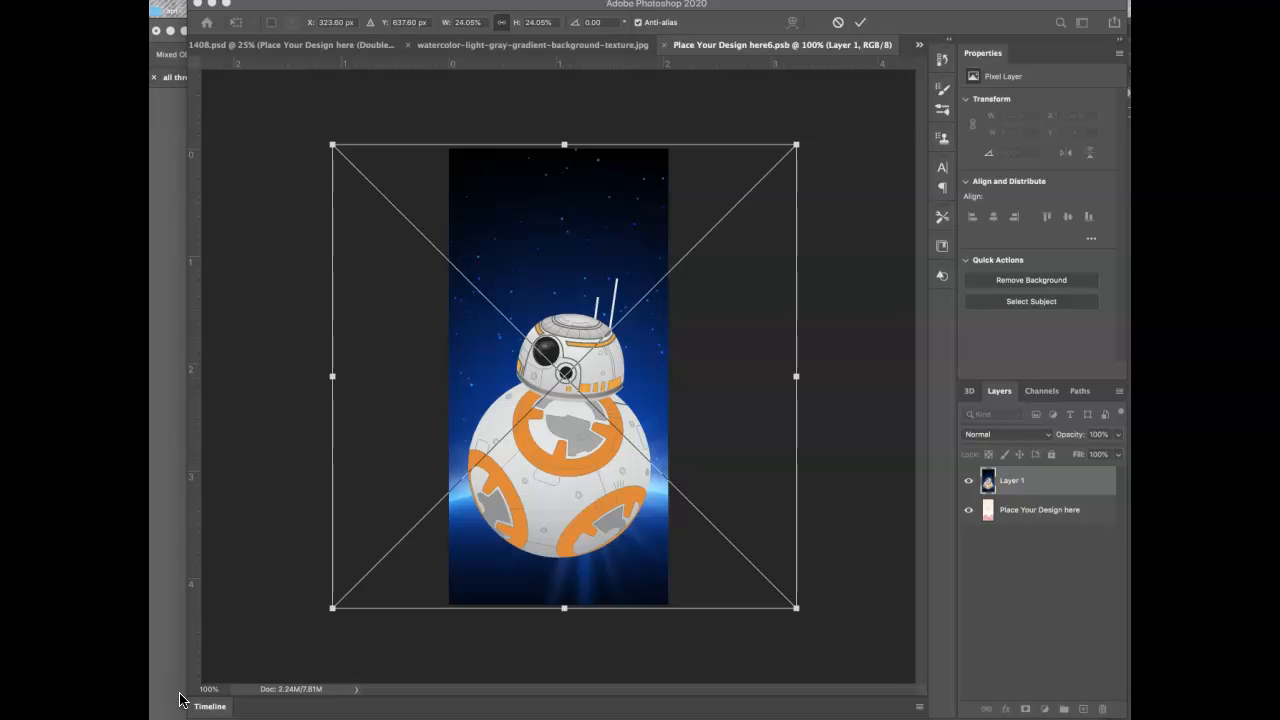
pyautogui.click(229, 554)
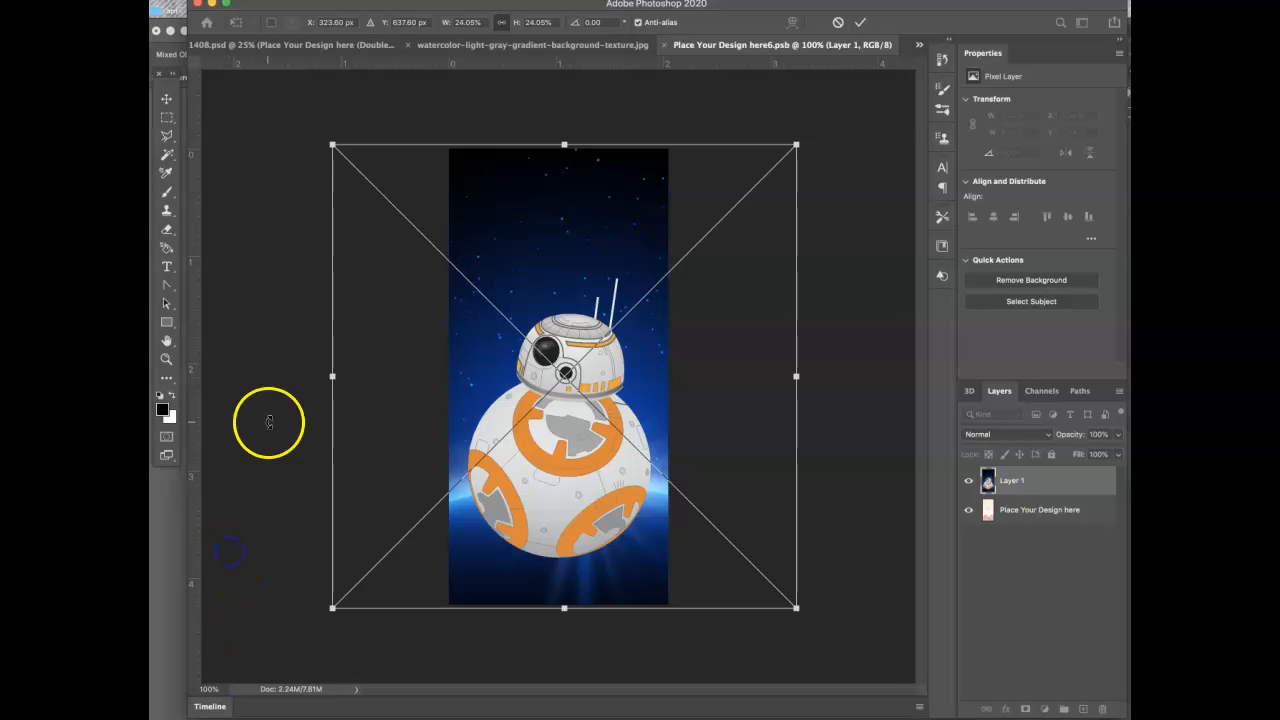
pyautogui.click(166, 98)
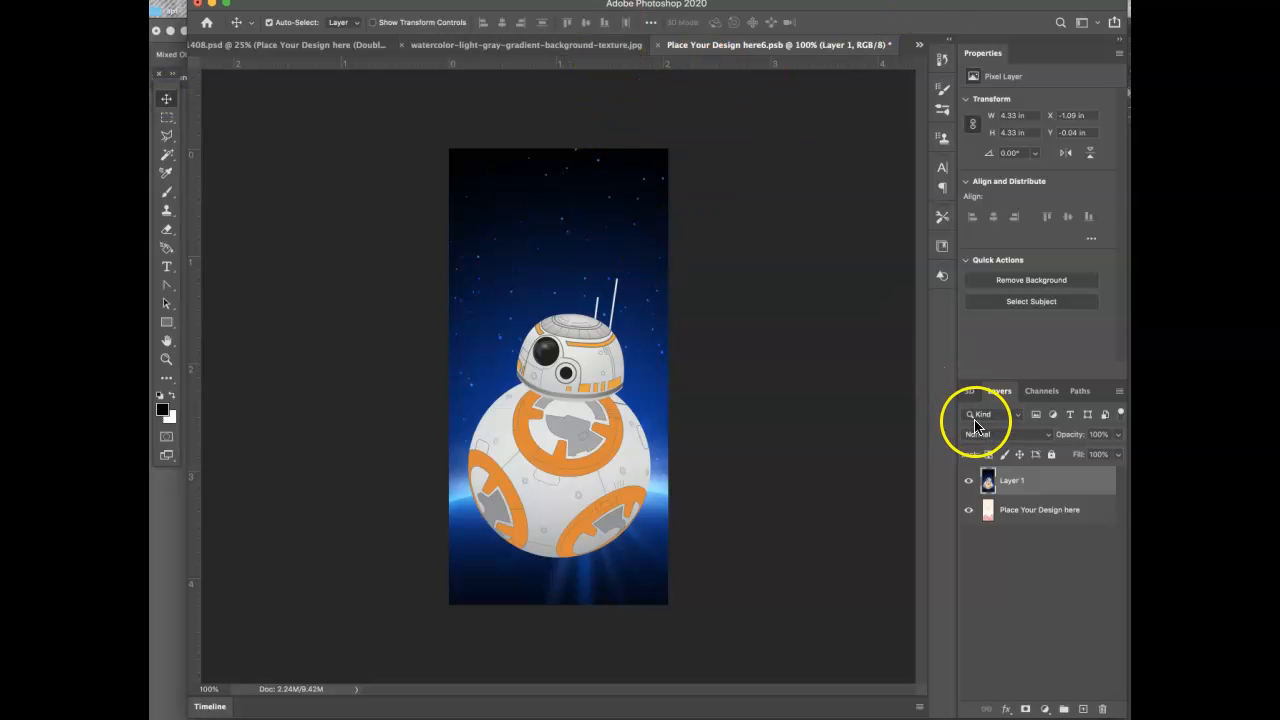
# - Close the third phone case's design smart object, saving its changes into the 11408.psd mockup
pyautogui.click(657, 44)
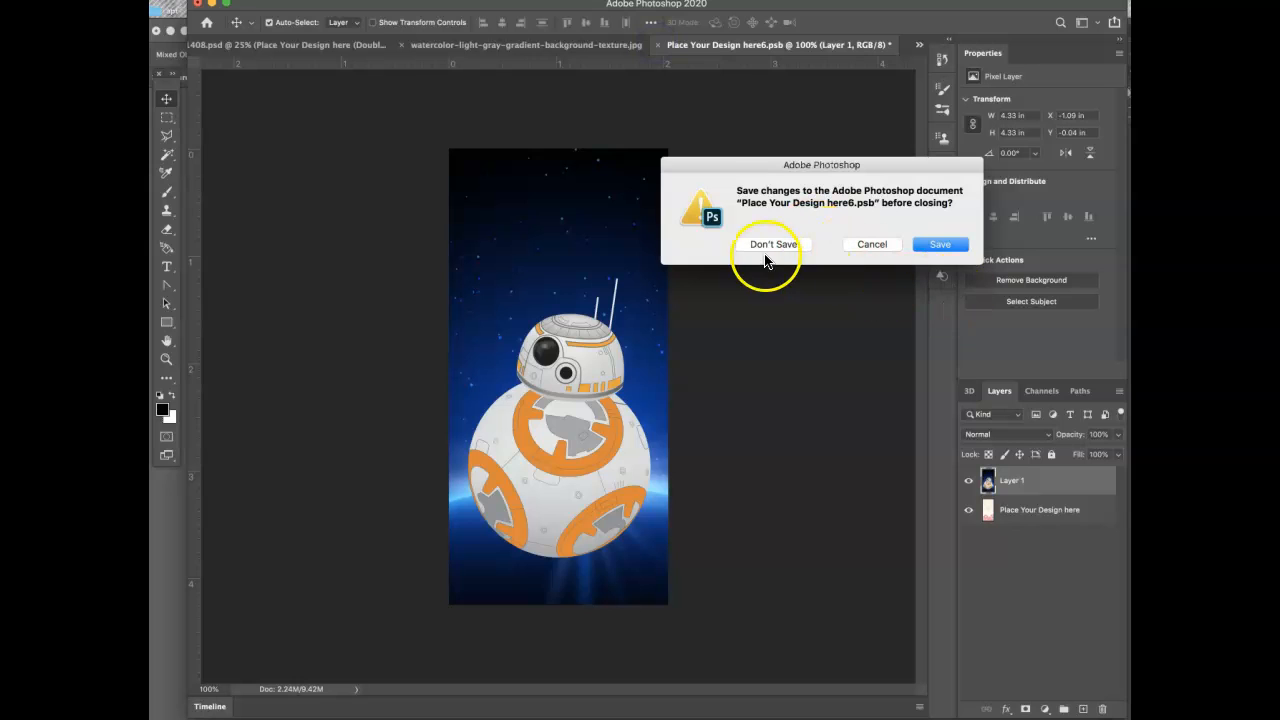
pyautogui.click(916, 248)
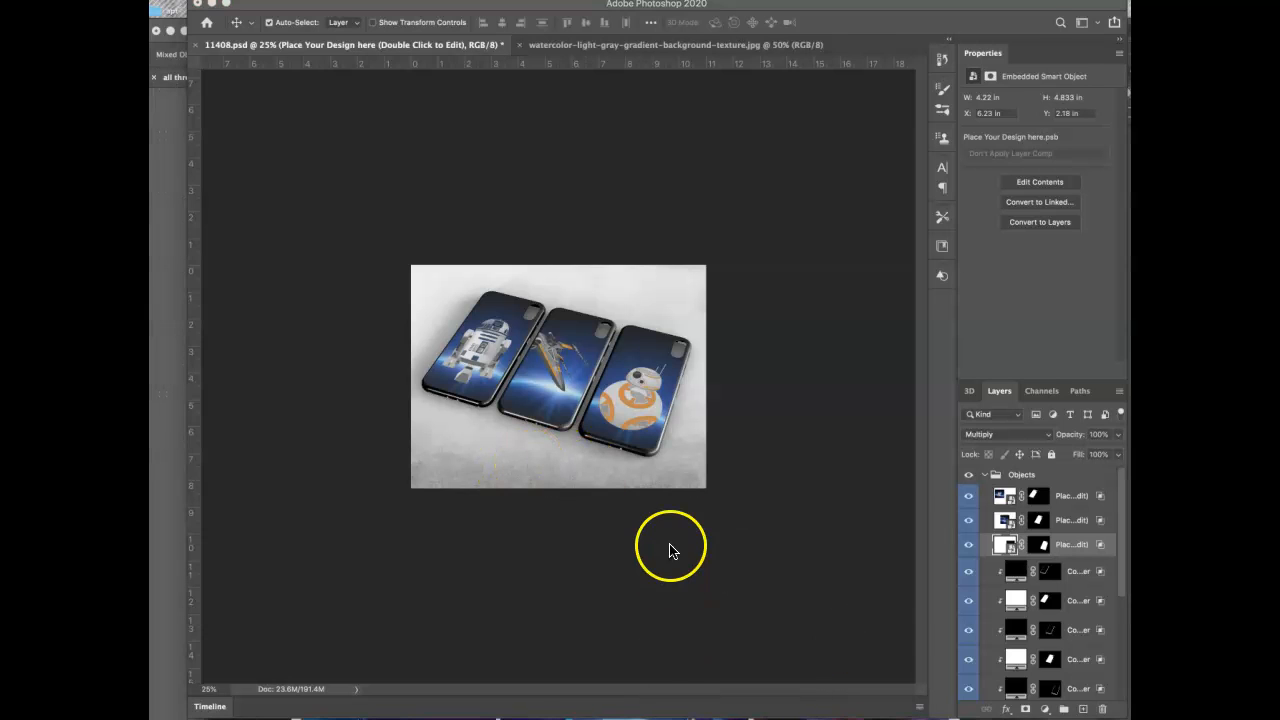
# - Switch to Firefox to view the download option for 11408.psd in the Blackboard Progress Critique discussion, and return to the mockup in Photoshop
pyautogui.click(640, 717)
pyautogui.click(418, 30)
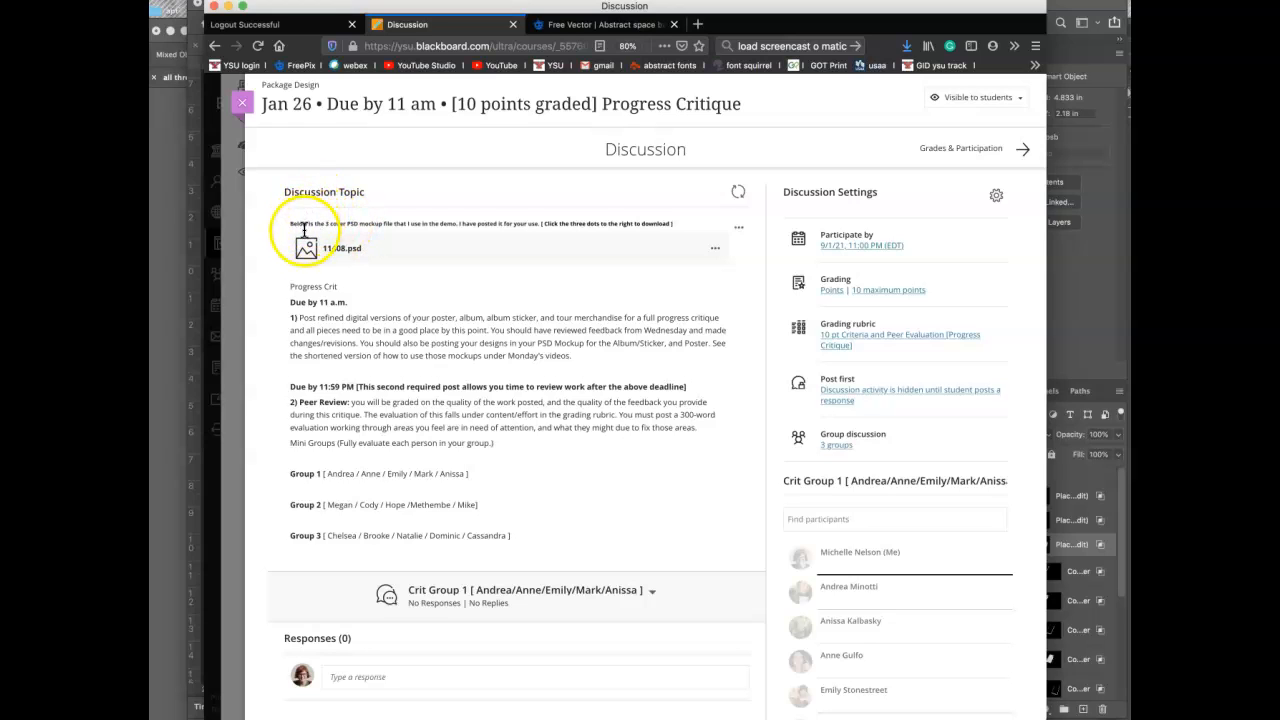
pyautogui.click(715, 251)
pyautogui.click(715, 251)
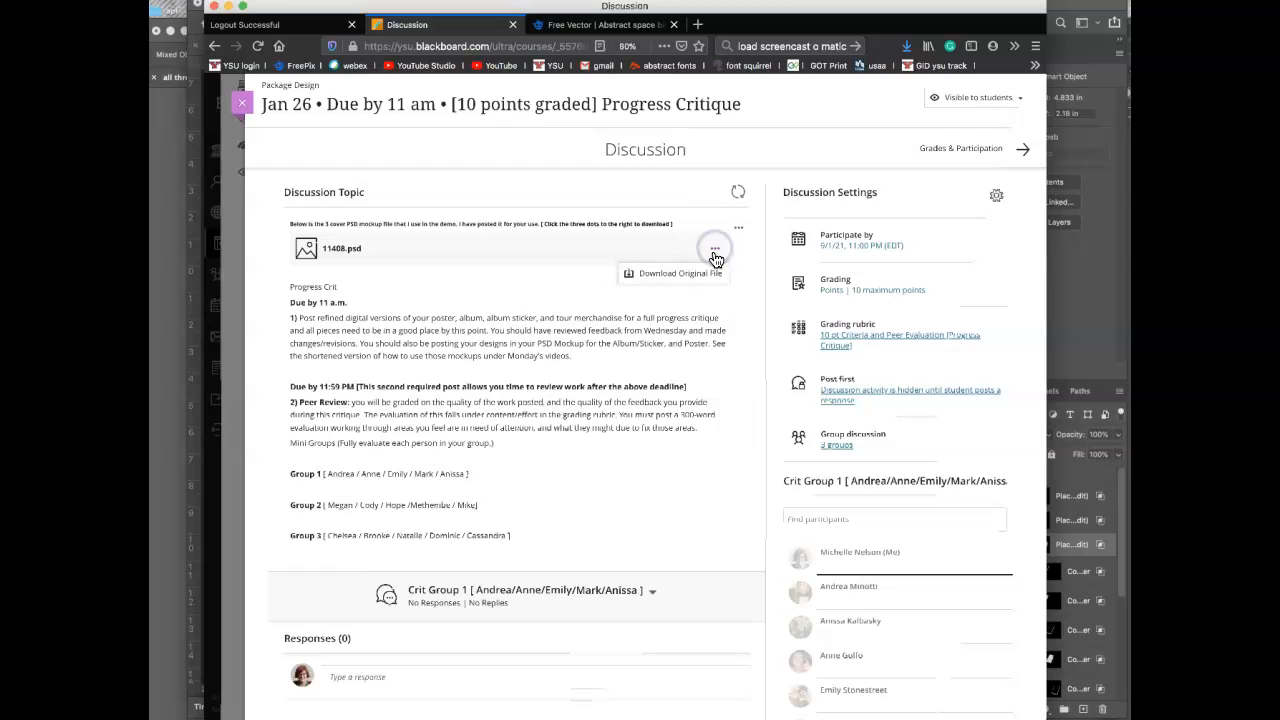
pyautogui.click(725, 298)
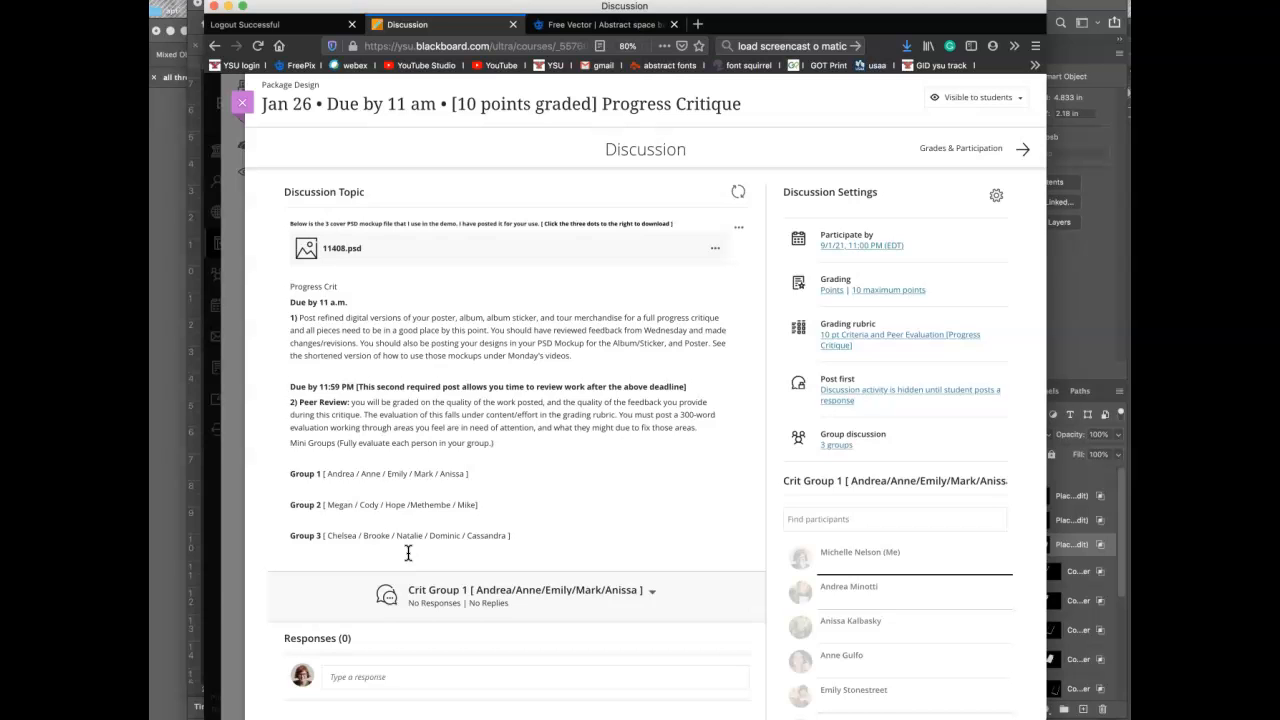
pyautogui.click(186, 582)
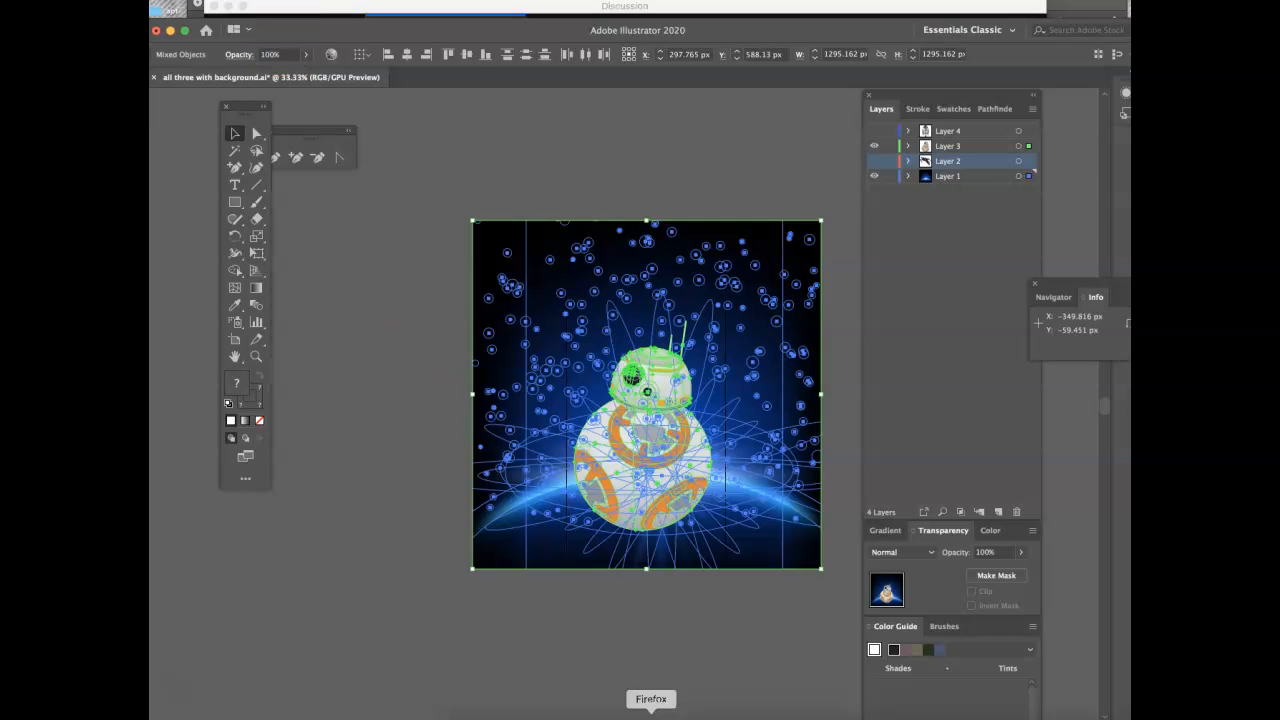
pyautogui.click(740, 712)
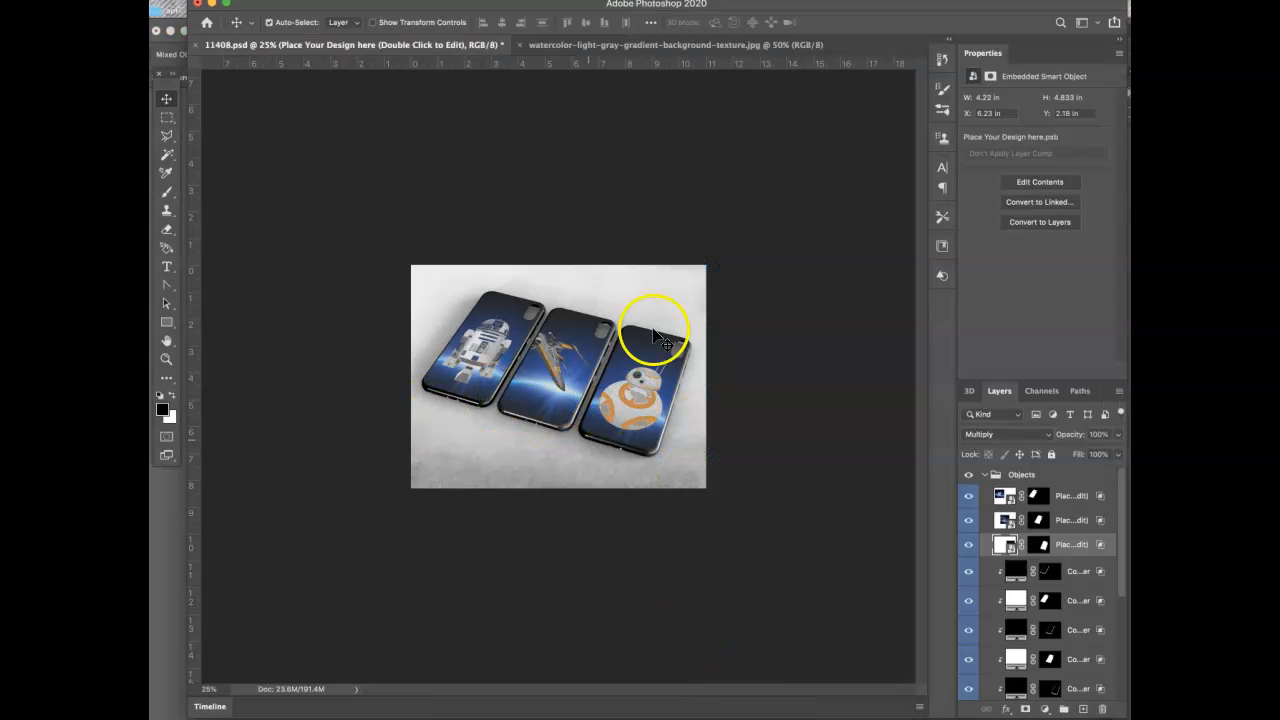